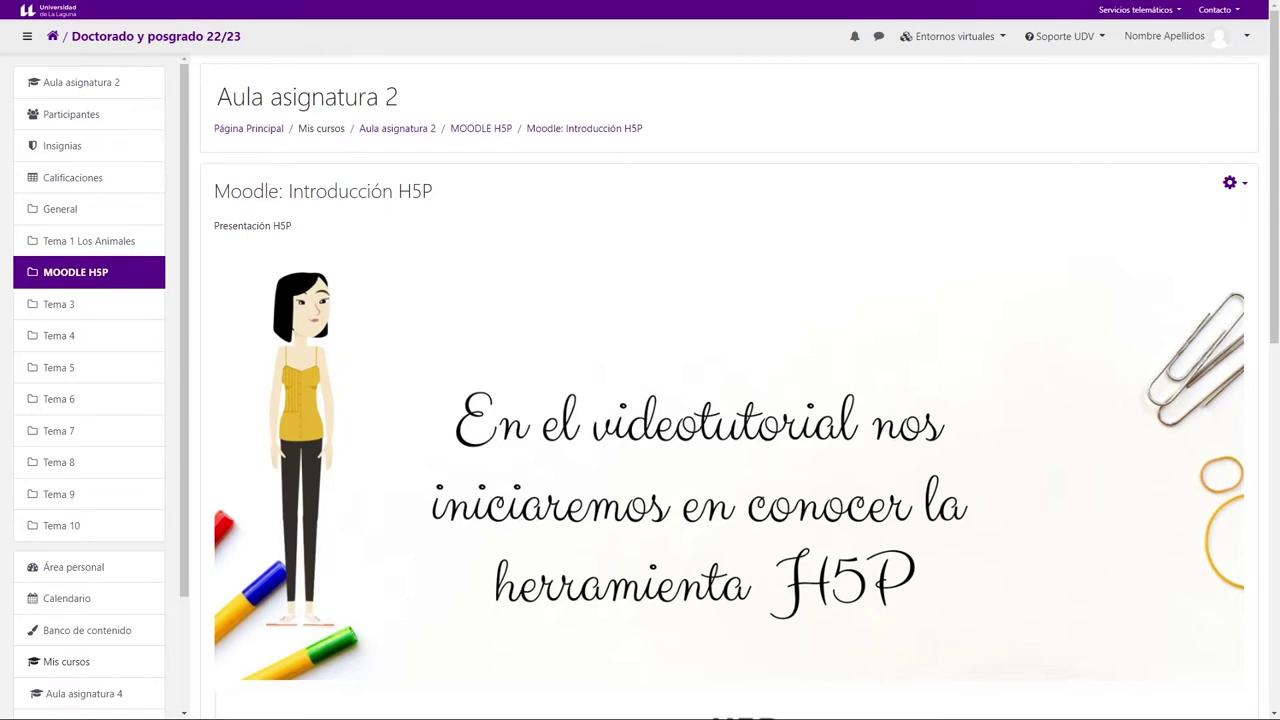
# Review the interactive content types presented on the Moodle H5P introduction page.
pyautogui.scroll(-3, 1032, 373)
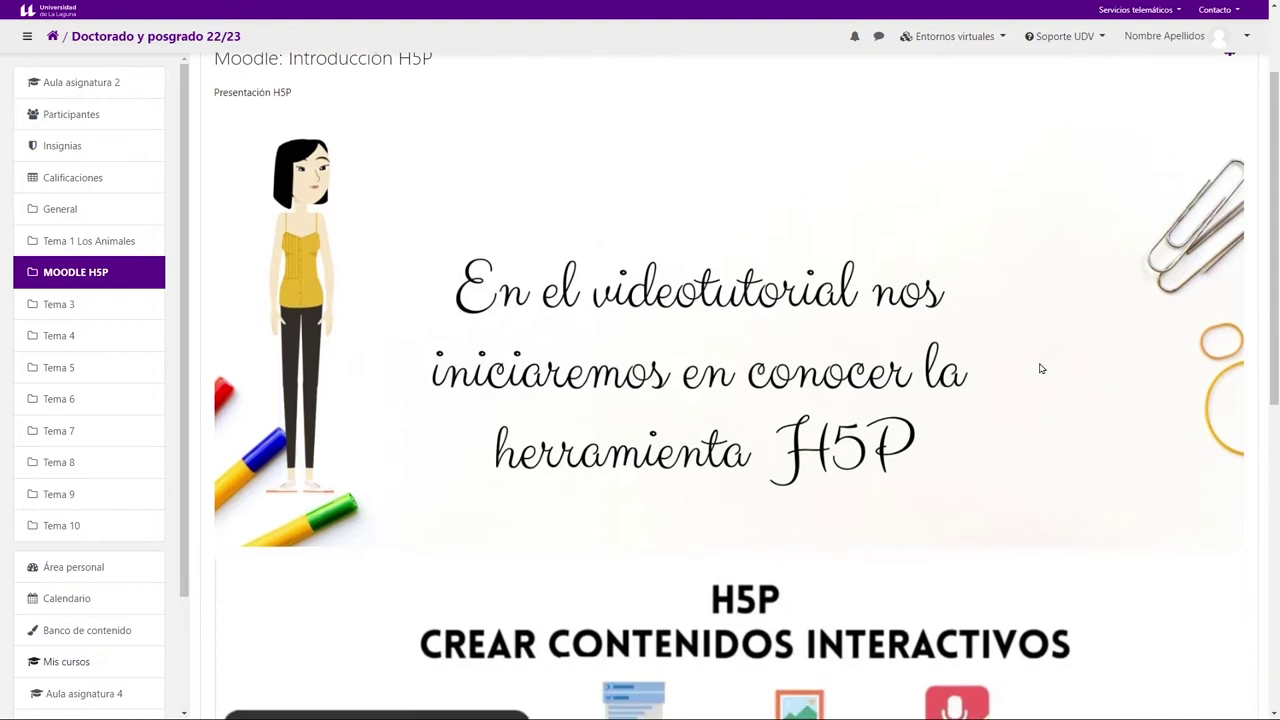
pyautogui.scroll(-3, 1064, 371)
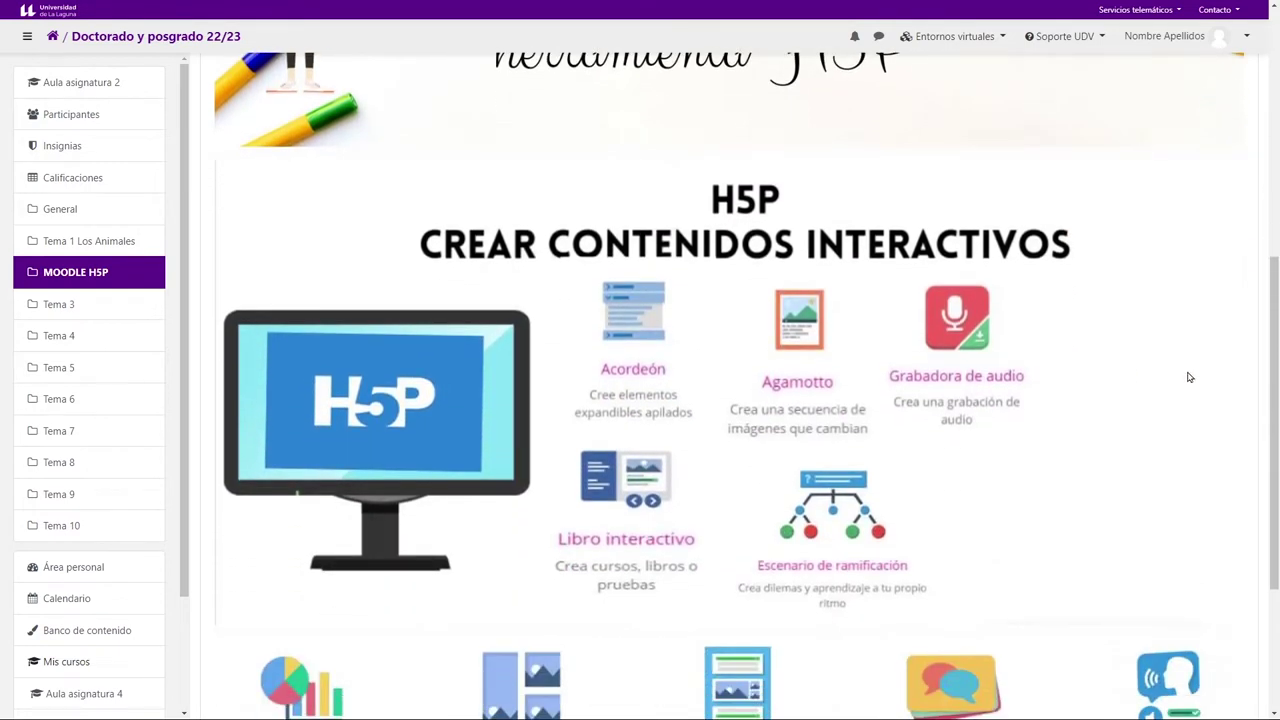
pyautogui.scroll(-1, 1240, 373)
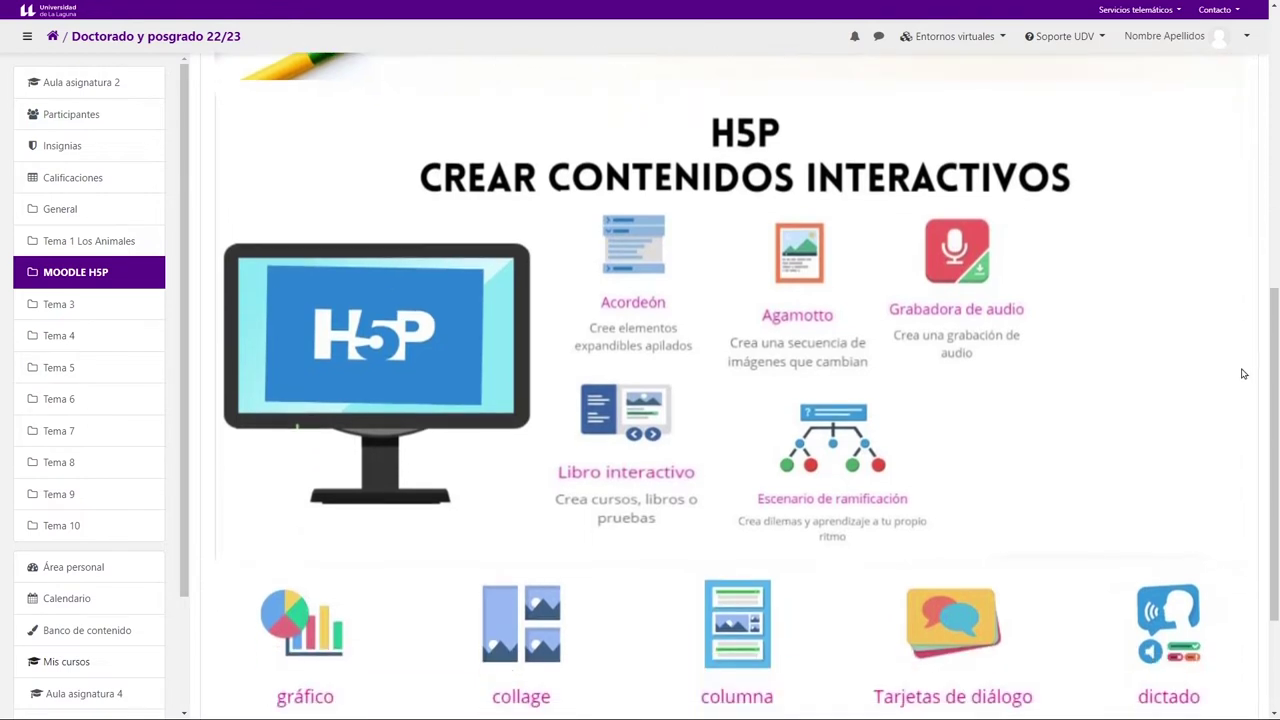
pyautogui.scroll(-1, 1243, 373)
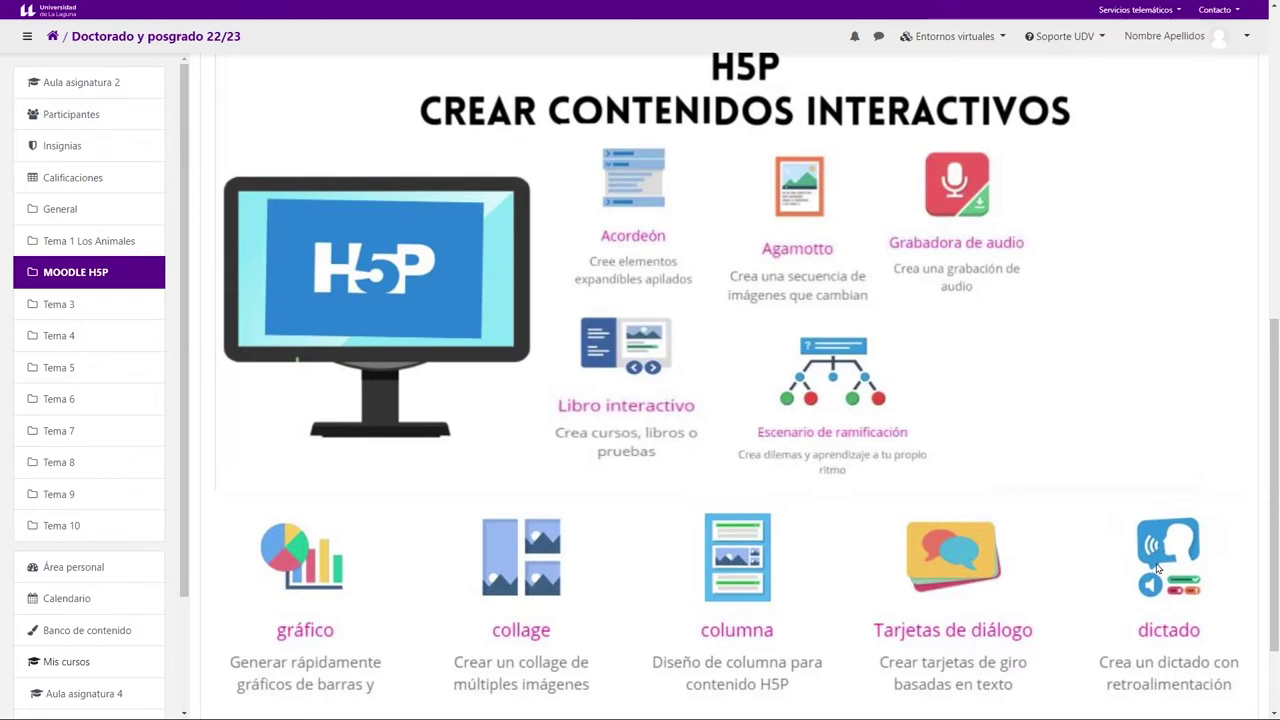
pyautogui.scroll(1, 1207, 478)
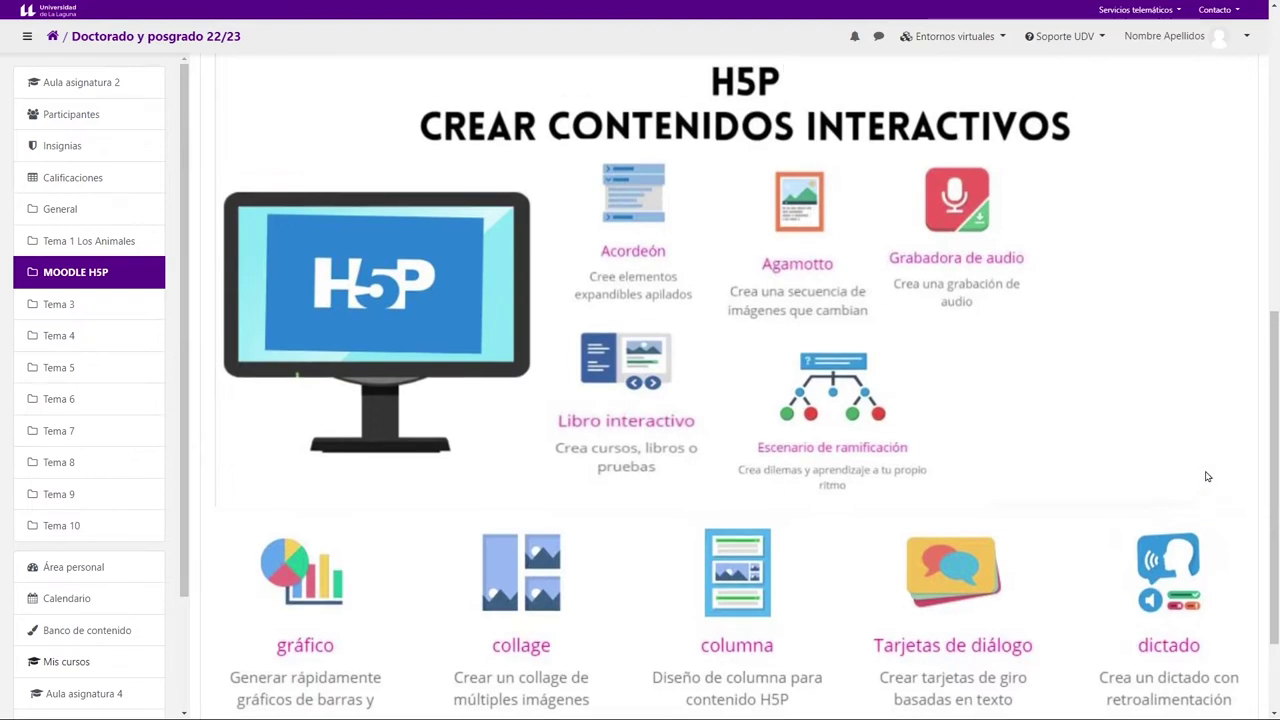
pyautogui.scroll(1, 1198, 477)
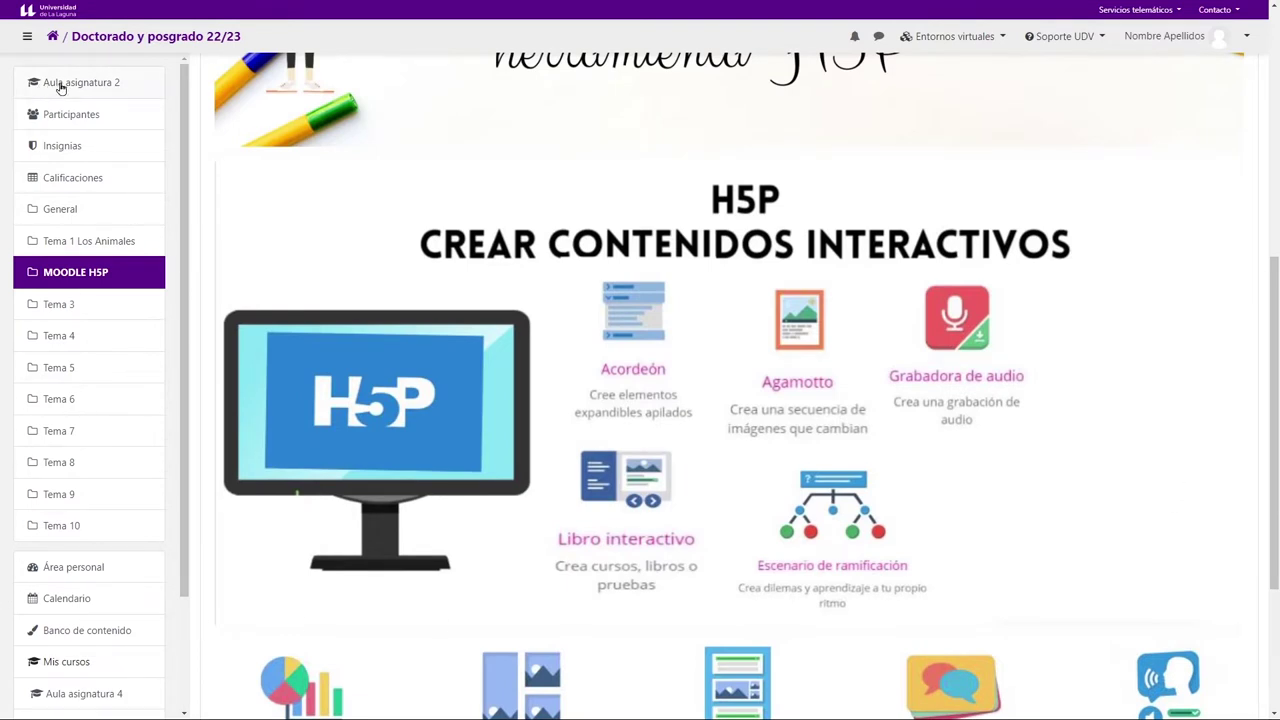
# Start a new Accordion H5P content in the content bank of Aula asignatura 2.
pyautogui.scroll(-1, 75, 340)
pyautogui.click(108, 566)
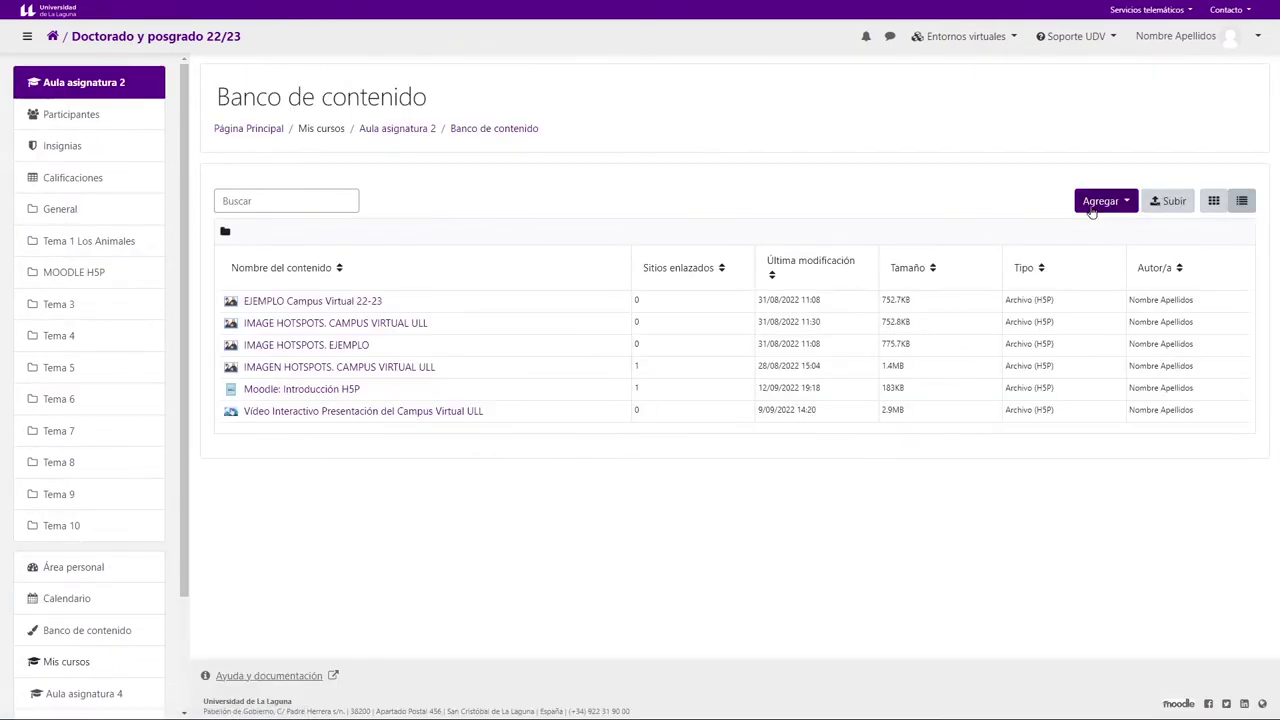
pyautogui.click(1100, 206)
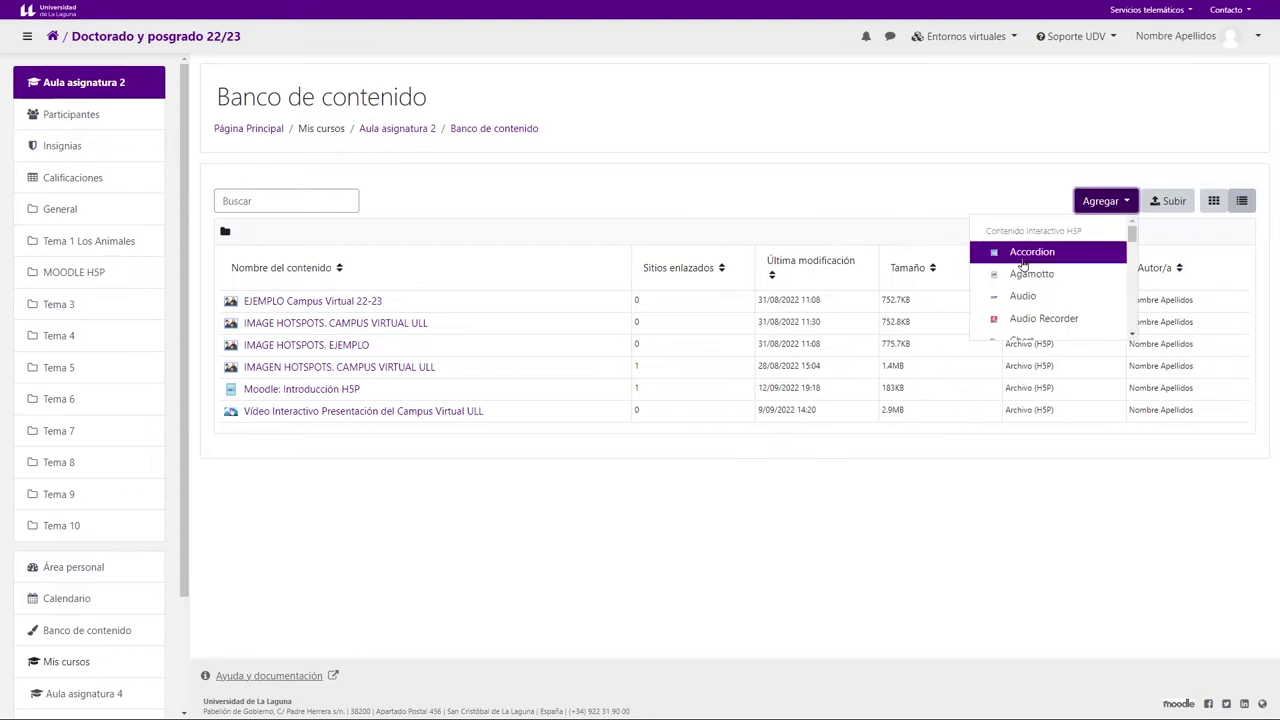
pyautogui.scroll(-3, 1133, 240)
pyautogui.scroll(-5, 1133, 240)
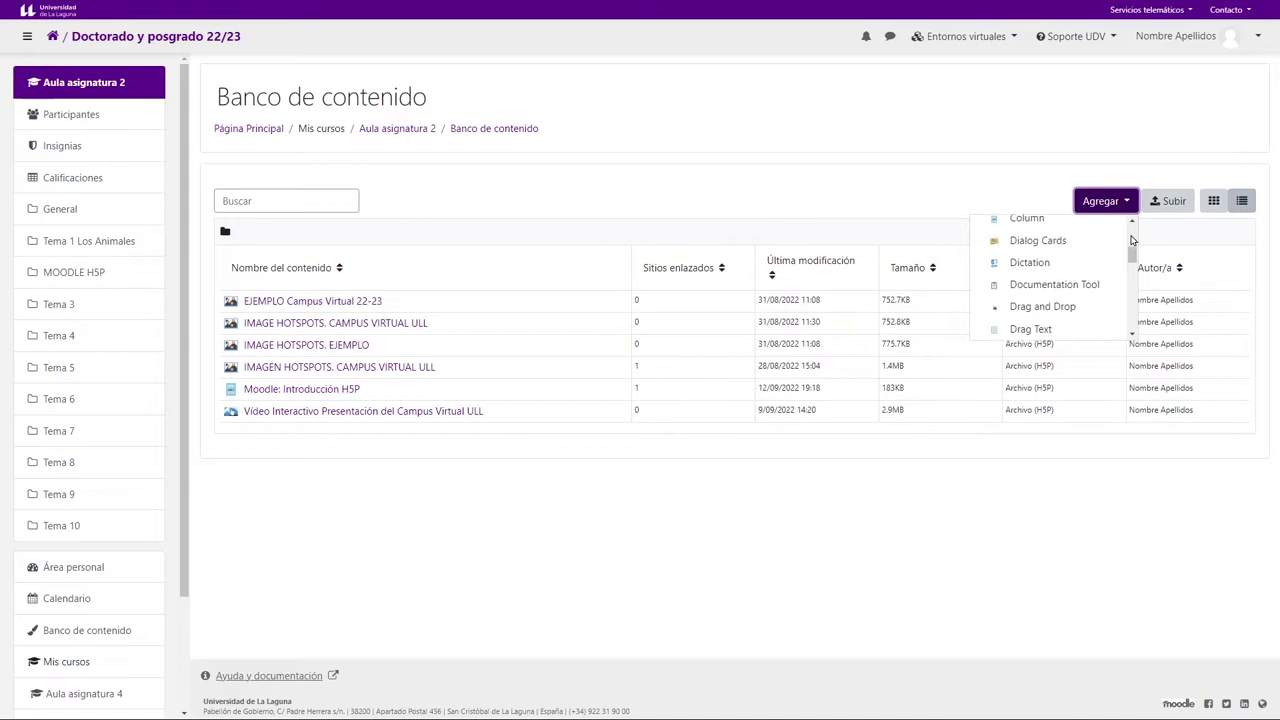
pyautogui.scroll(-3, 1133, 244)
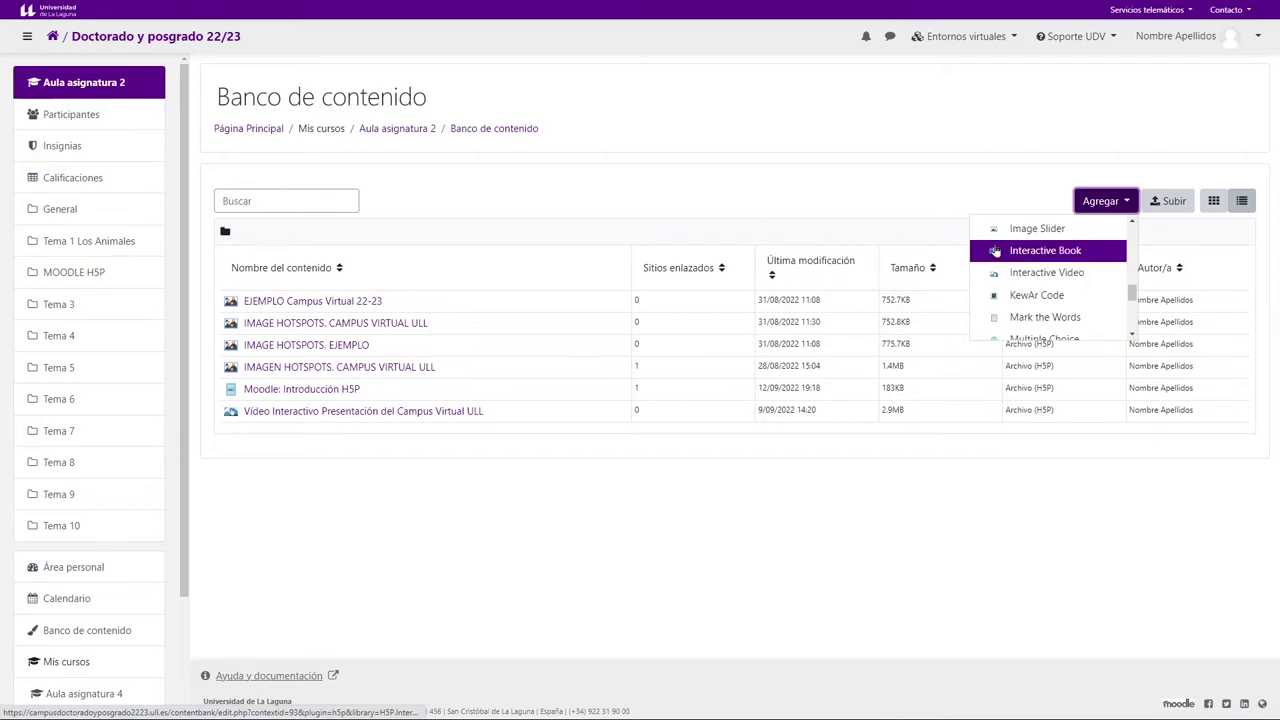
pyautogui.scroll(5, 1131, 290)
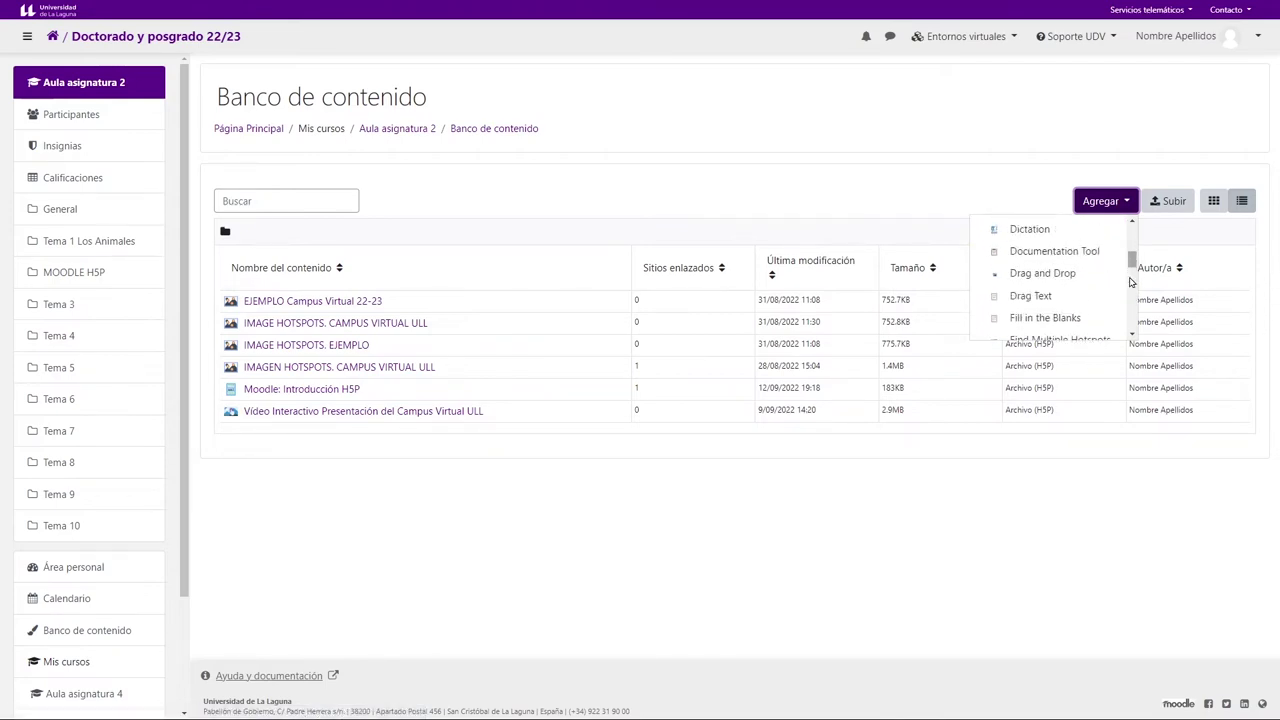
pyautogui.scroll(3, 1131, 266)
pyautogui.scroll(2, 1131, 266)
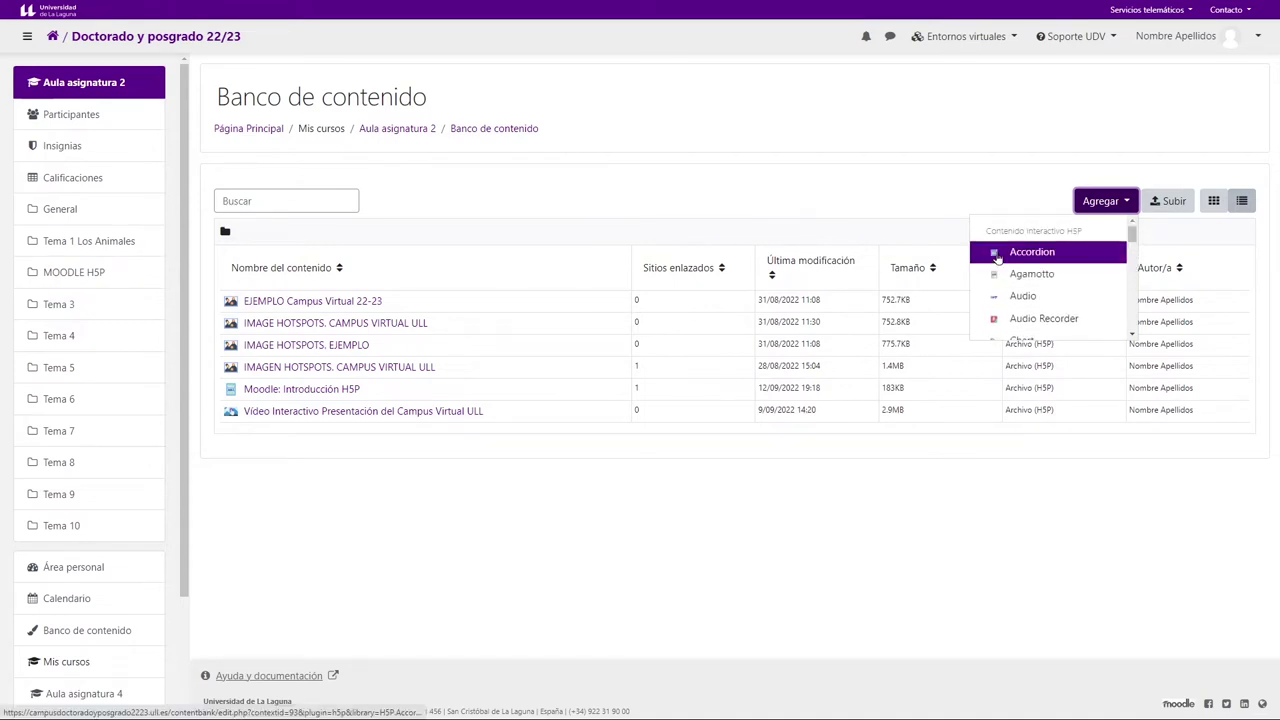
pyautogui.click(1076, 257)
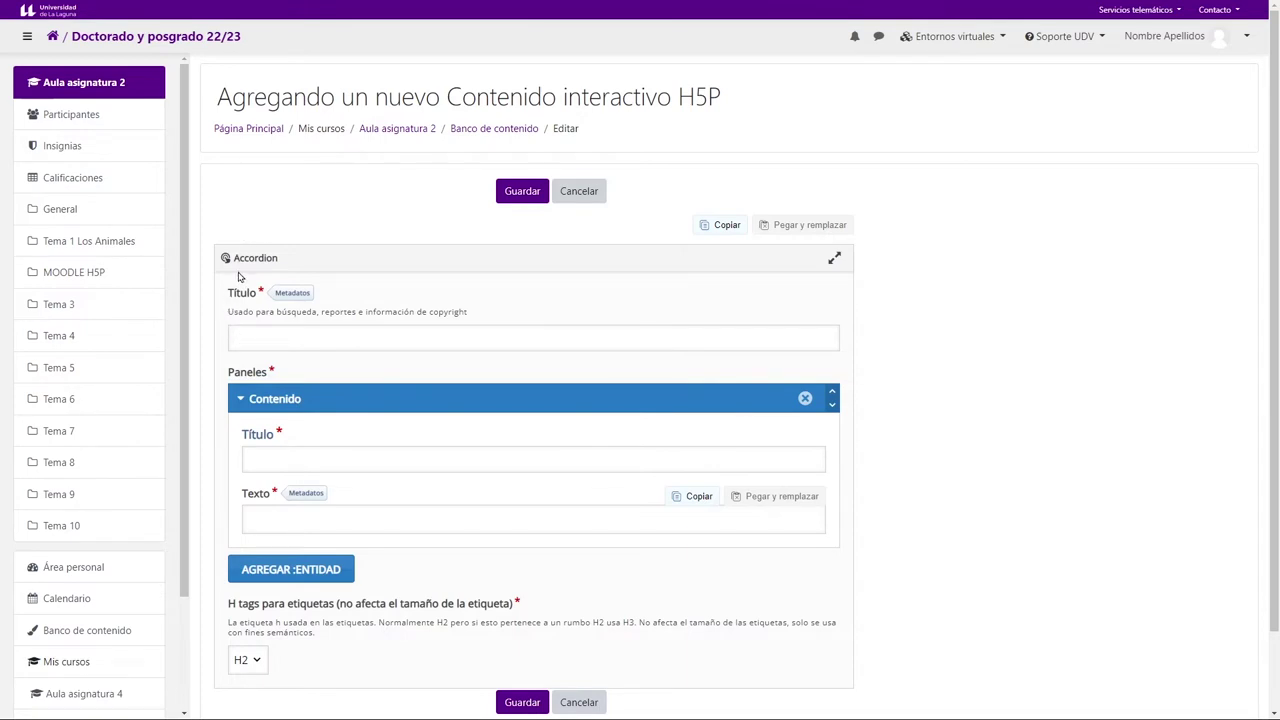
# Title the accordion "Acordeón preguntas frecuentes de la asignatura" and fill its first panel with title "Organización de la asignatura" and text "CONTENIDO".
pyautogui.click(253, 336)
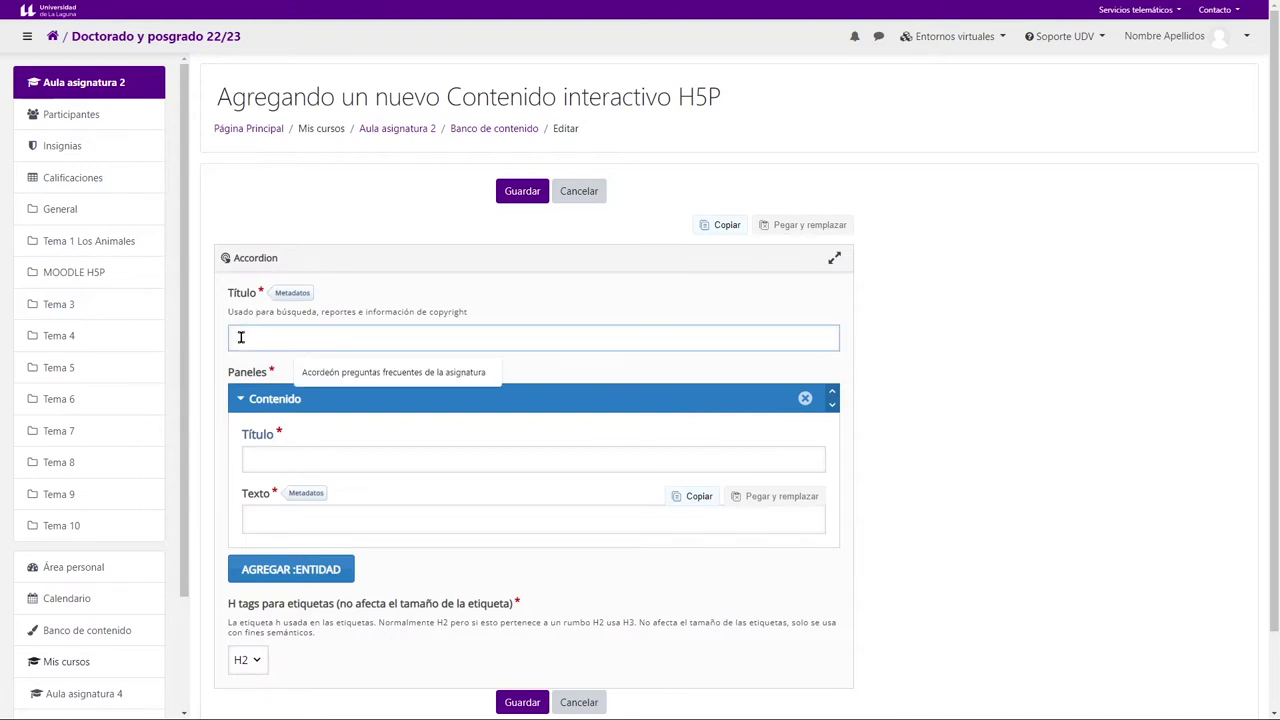
pyautogui.click(397, 374)
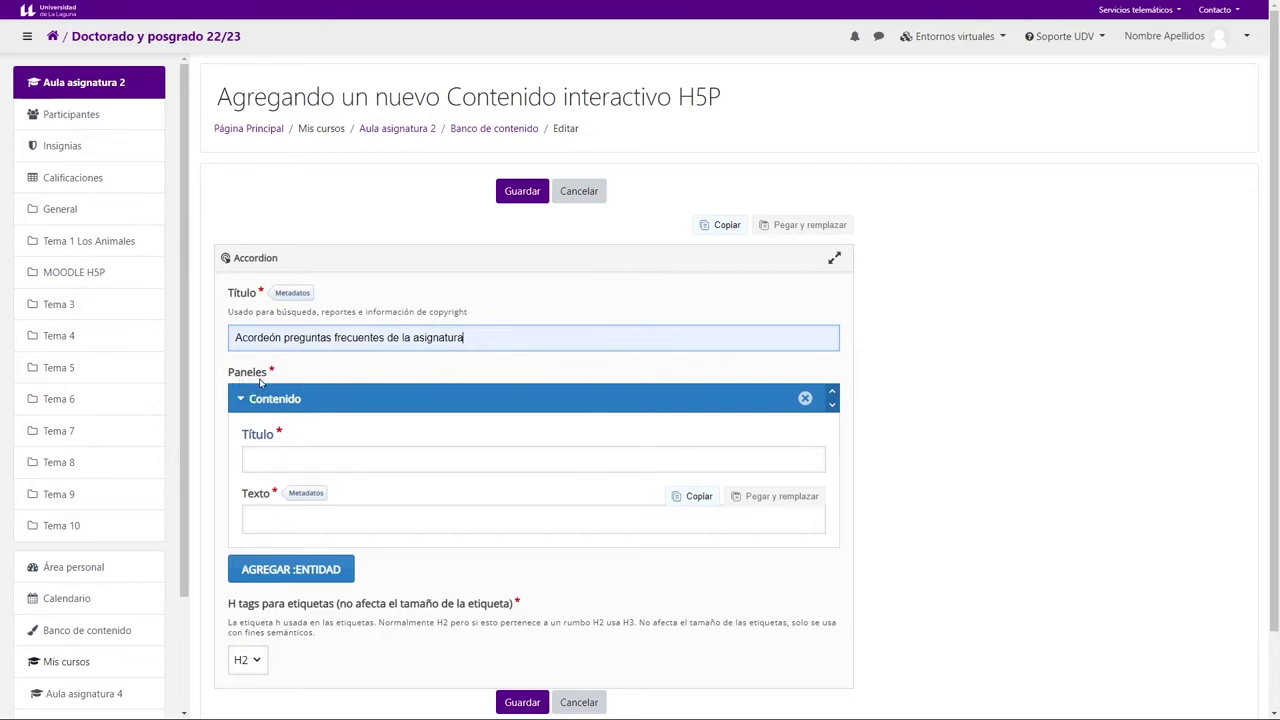
pyautogui.click(258, 458)
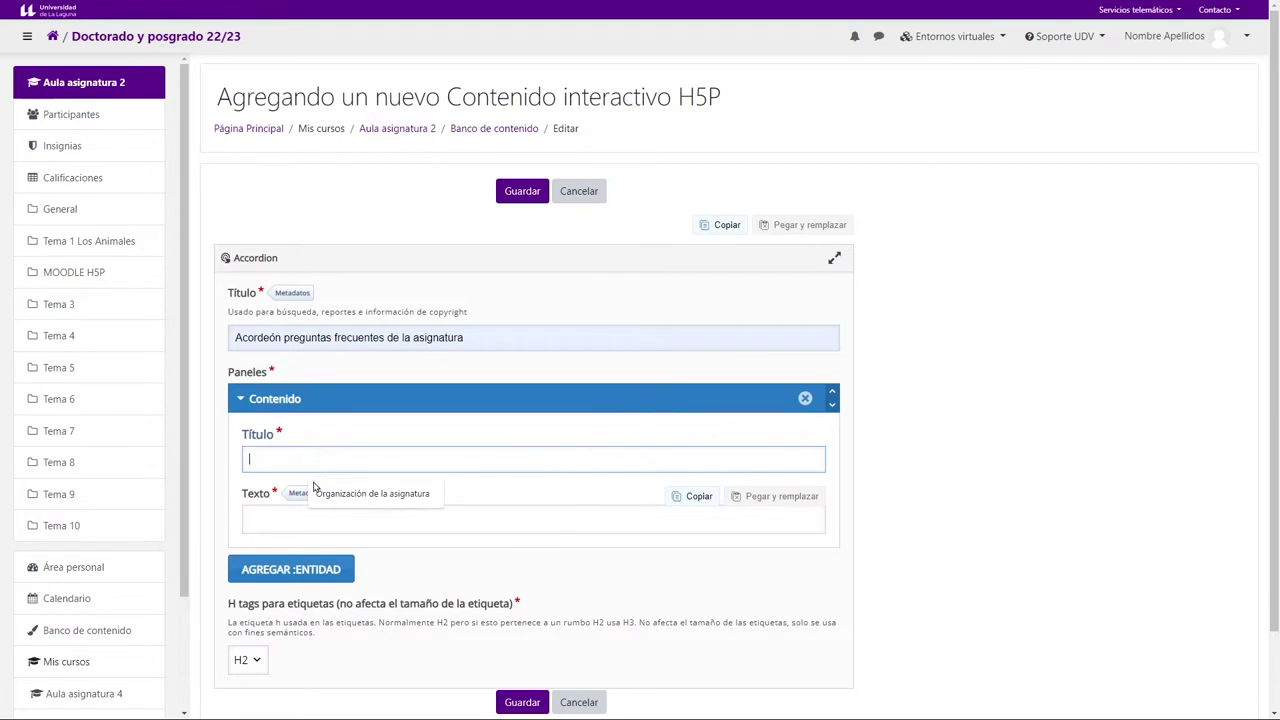
pyautogui.click(393, 494)
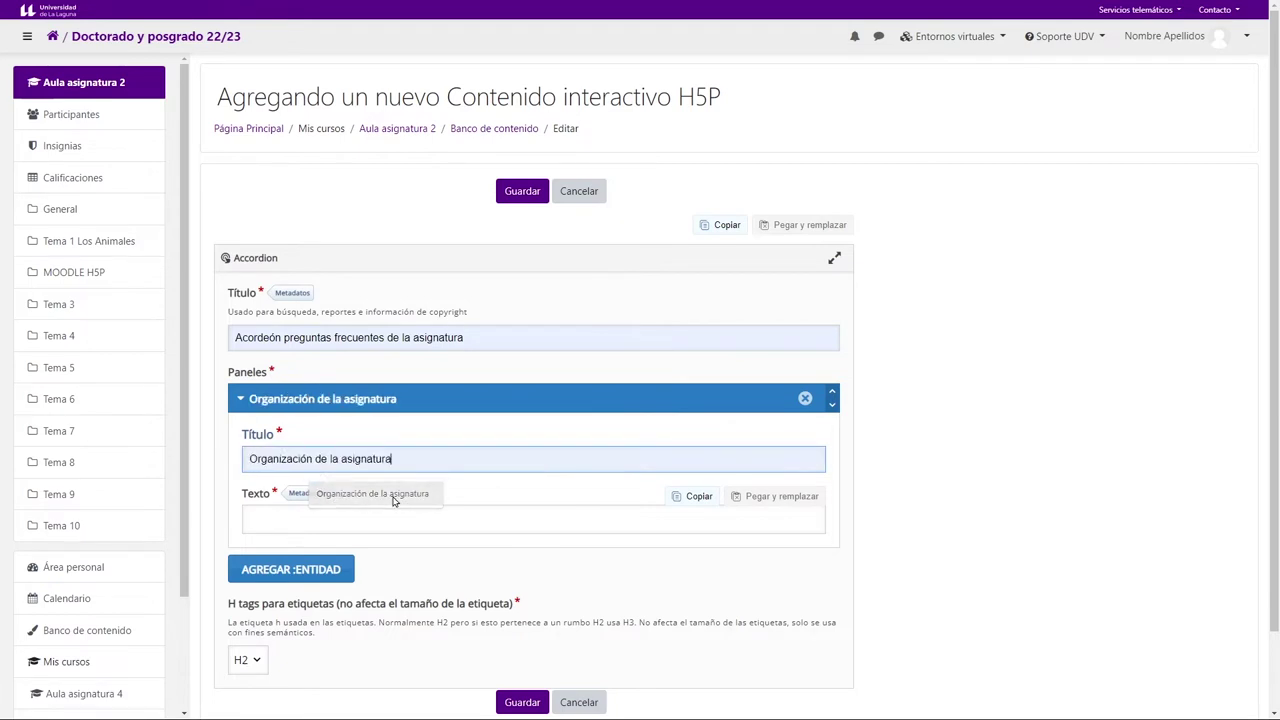
pyautogui.click(258, 520)
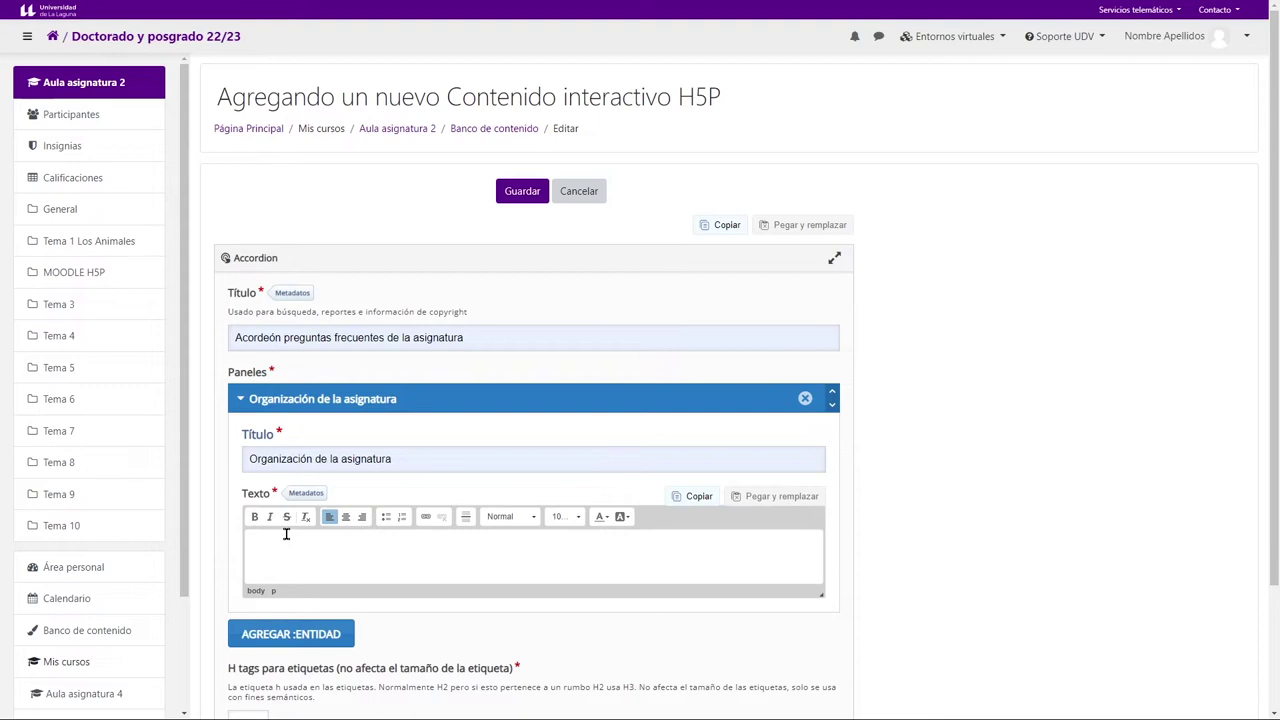
pyautogui.write('CONTENIDO')
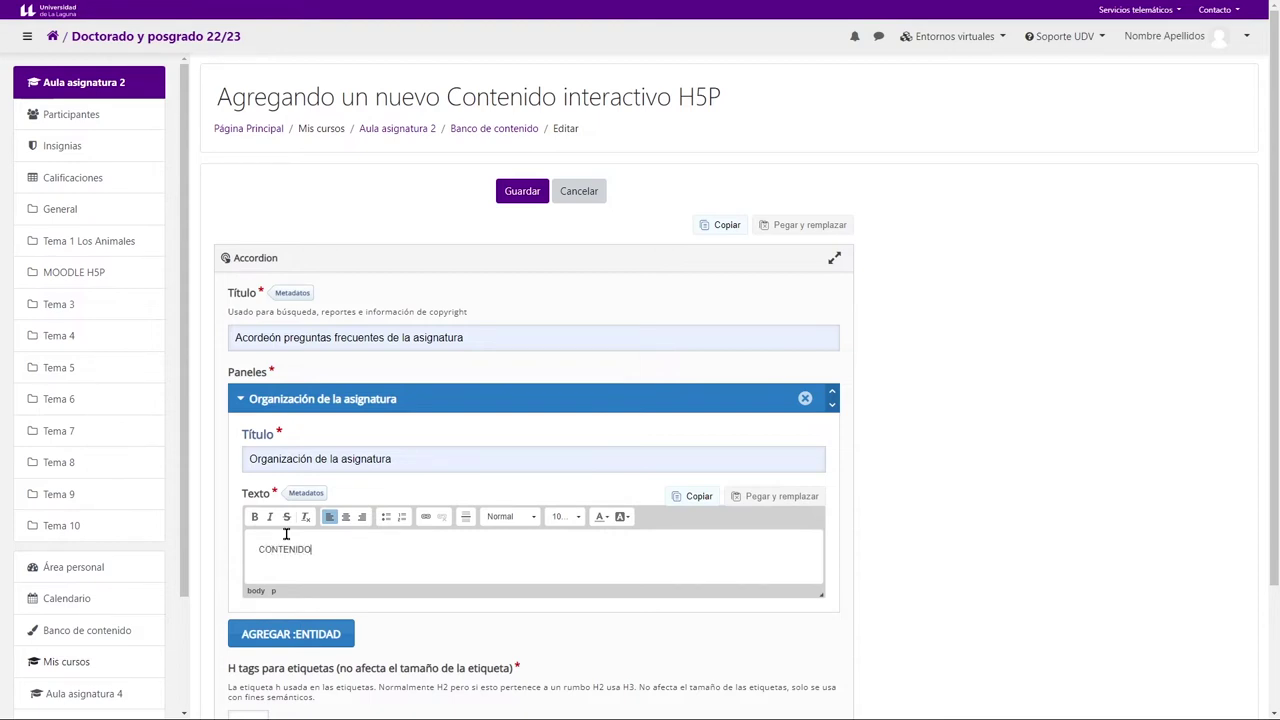
# Add a second panel titled "Horario de las tutorías" with text "CONTENIDO SOBRE LAS TUTORÍA" and save the accordion.
pyautogui.click(263, 642)
pyautogui.scroll(-1, 1085, 458)
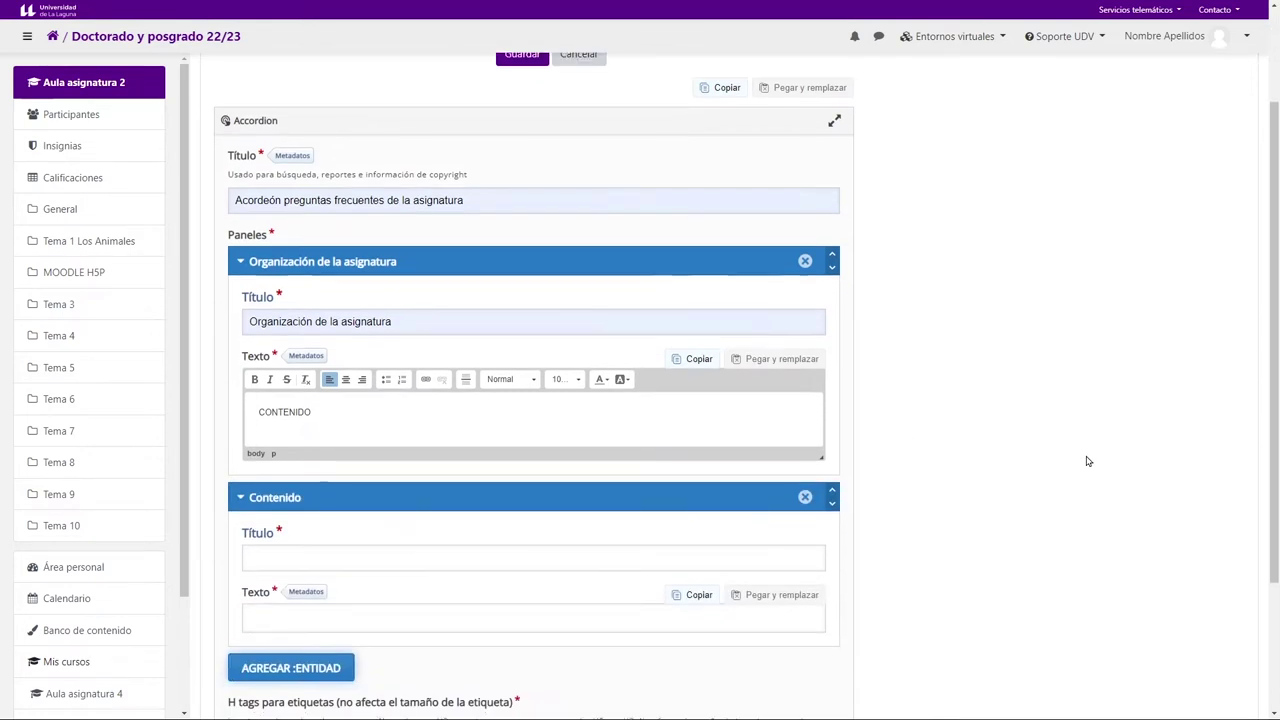
pyautogui.scroll(-2, 1090, 458)
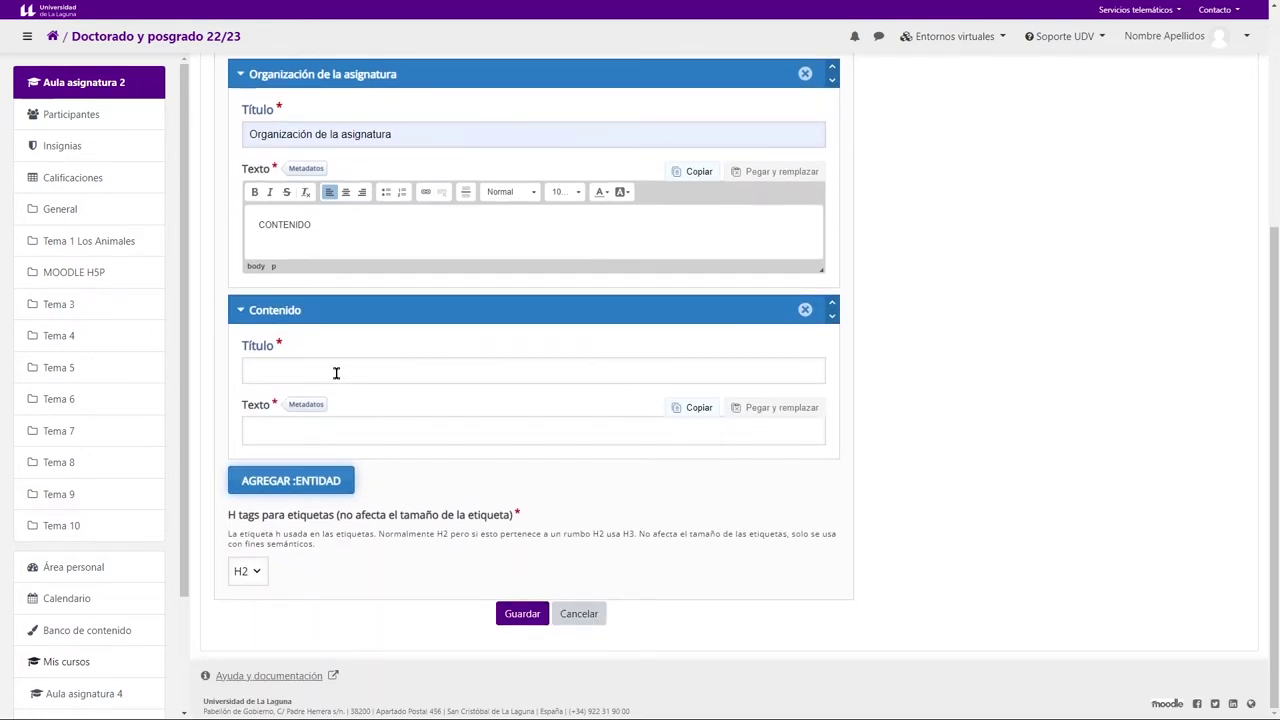
pyautogui.click(263, 372)
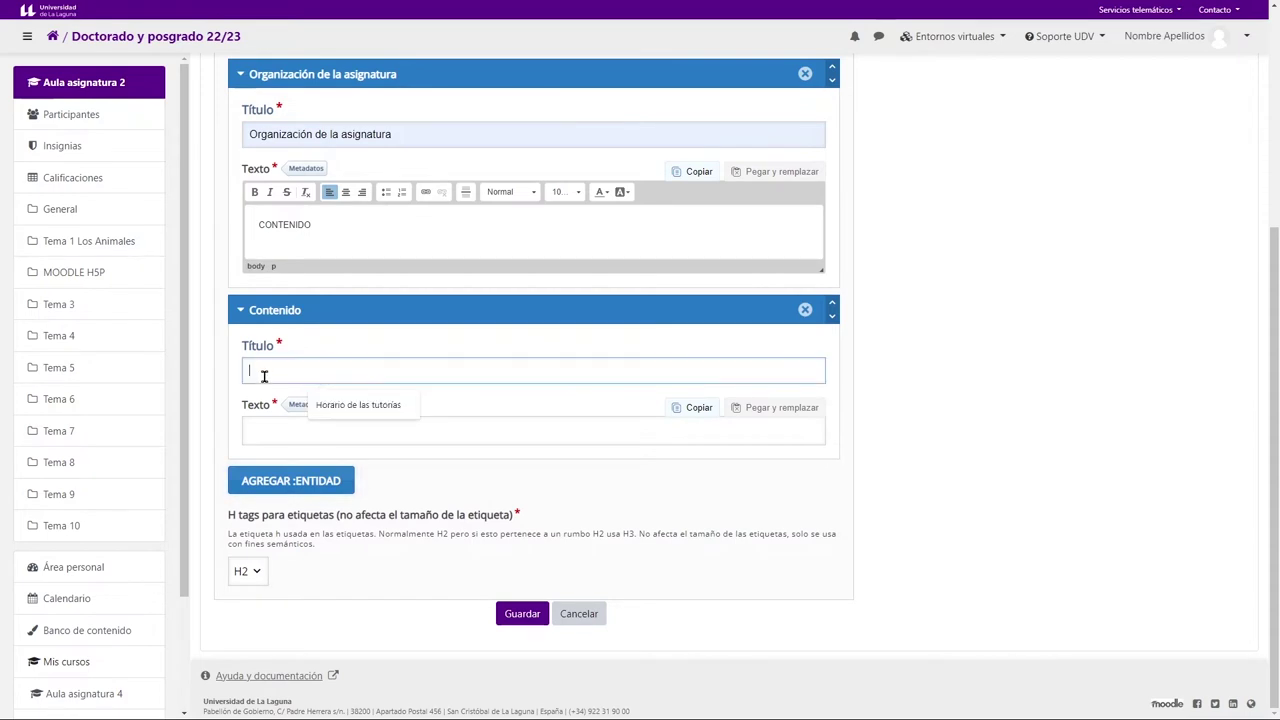
pyautogui.click(326, 405)
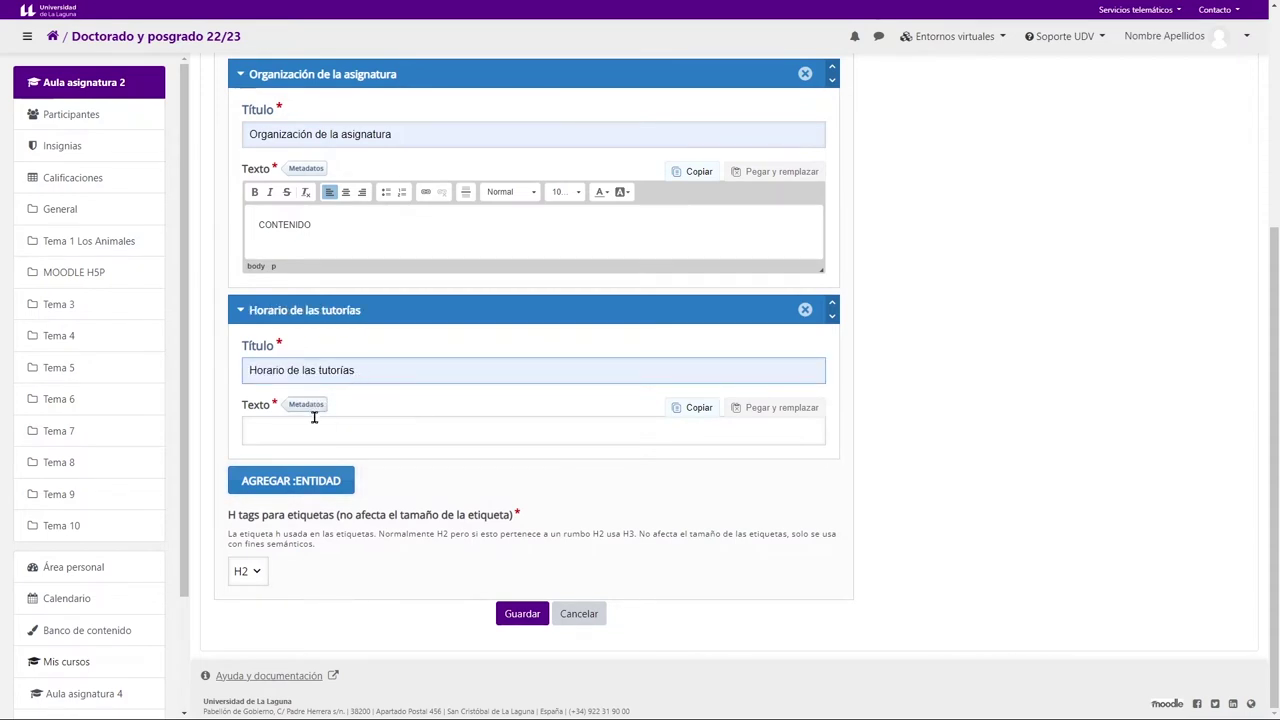
pyautogui.click(280, 428)
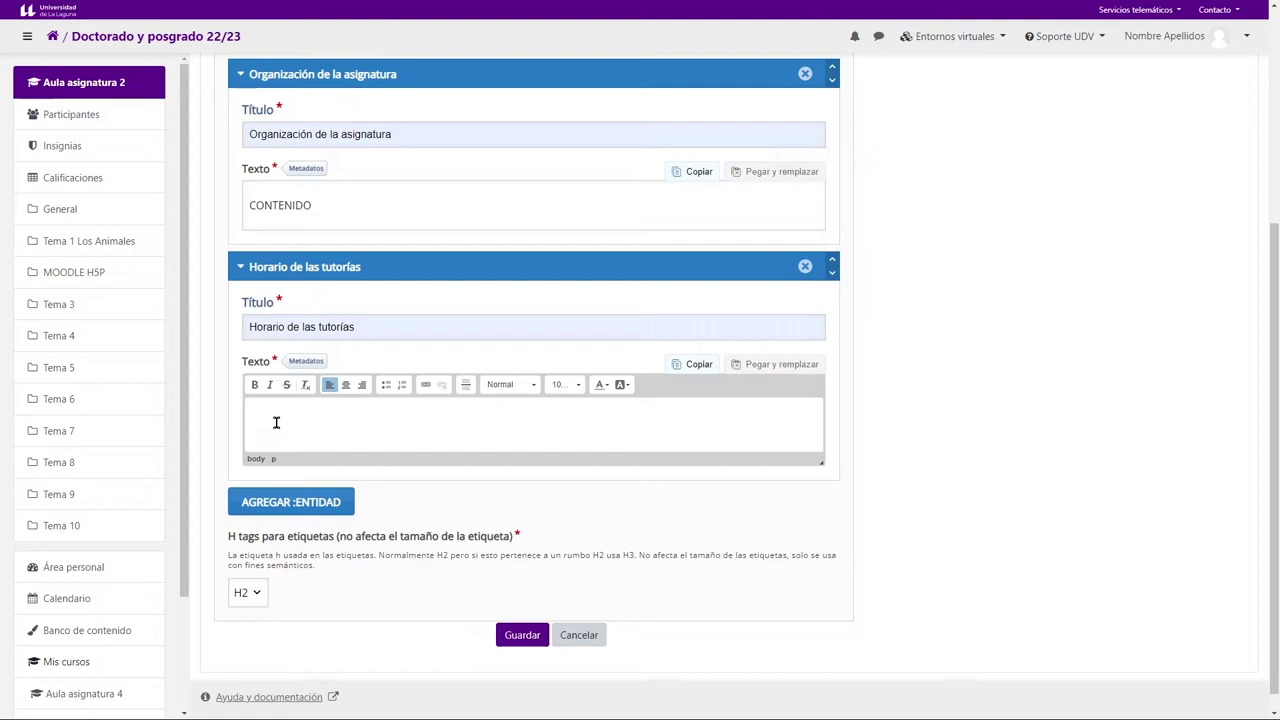
pyautogui.write('CONTENIDO SOBRE LAS TUTORÍA')
pyautogui.click(517, 640)
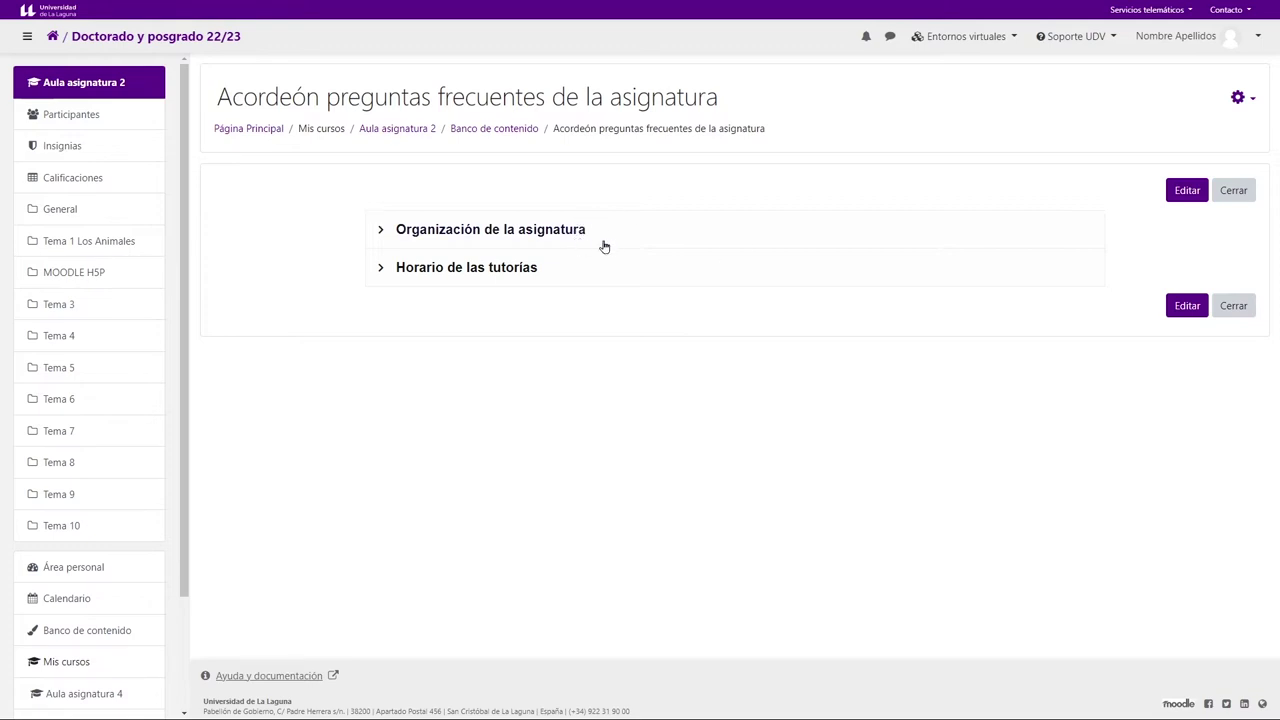
# Rename the accordion content as "Acordeón INFORMACION SOBRE LAS ASIGNATURAS".
pyautogui.click(1255, 104)
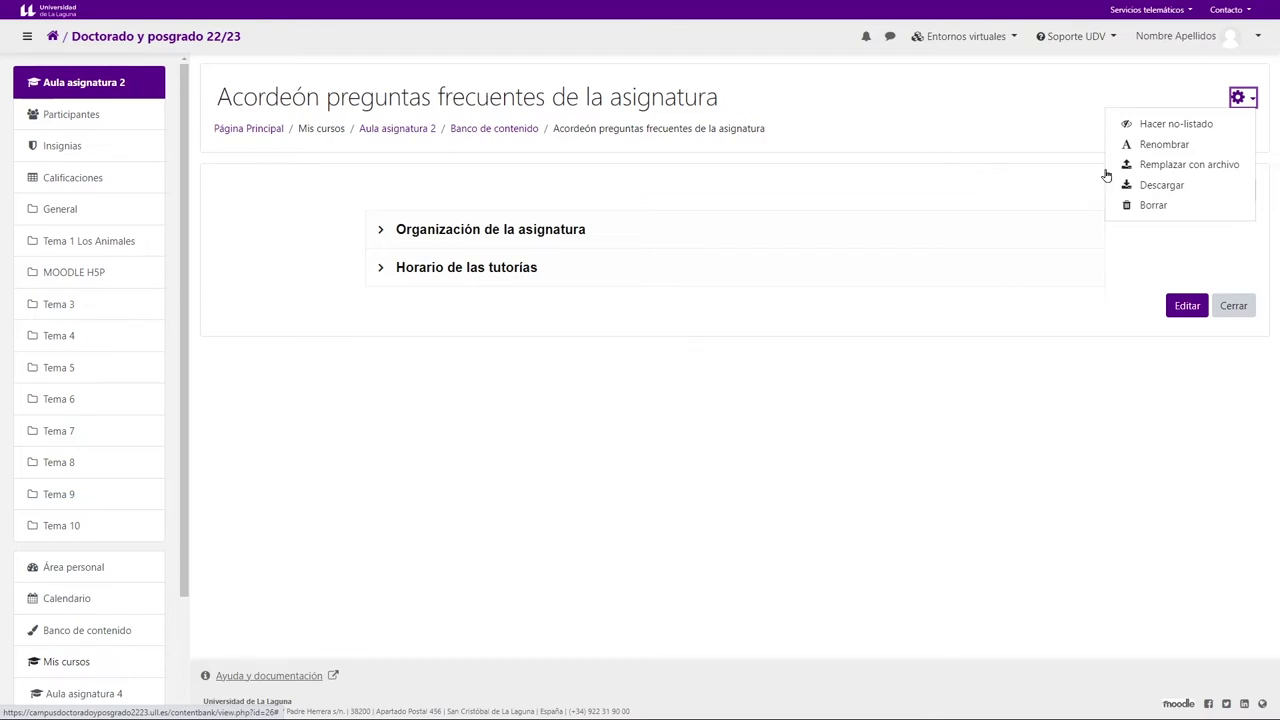
pyautogui.click(1172, 145)
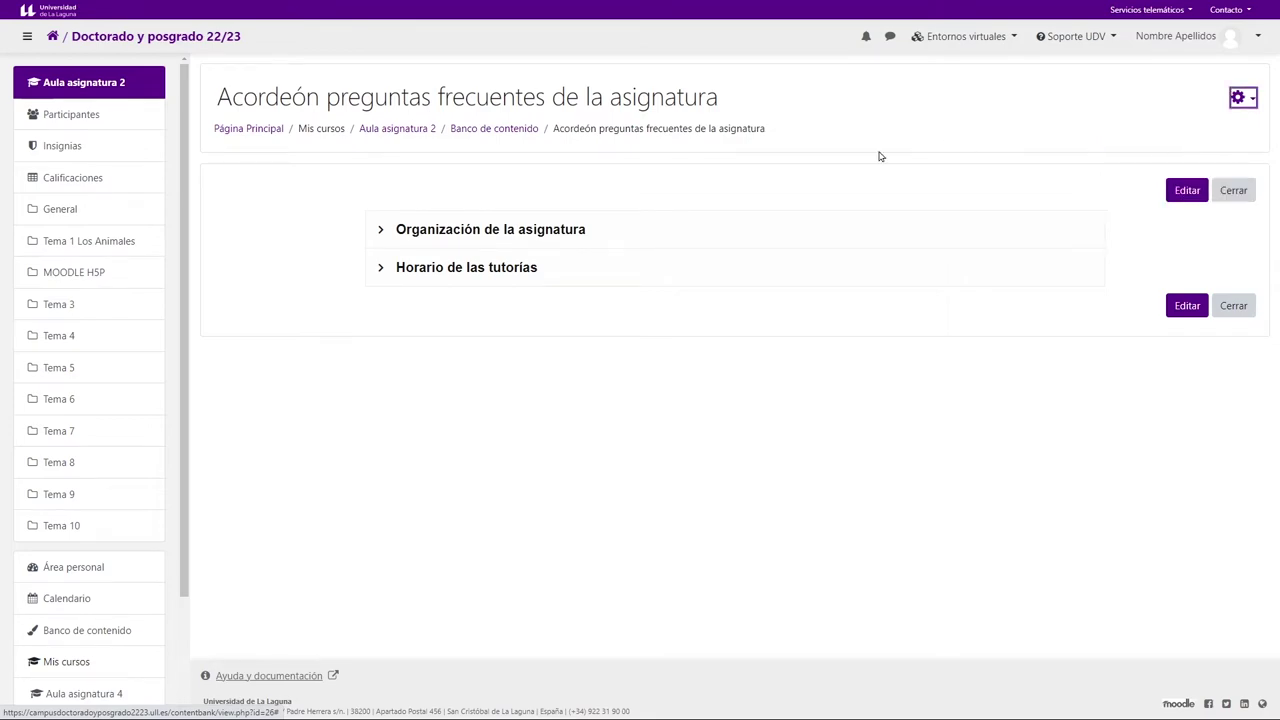
pyautogui.moveTo(733, 103); pyautogui.dragTo(552, 105)
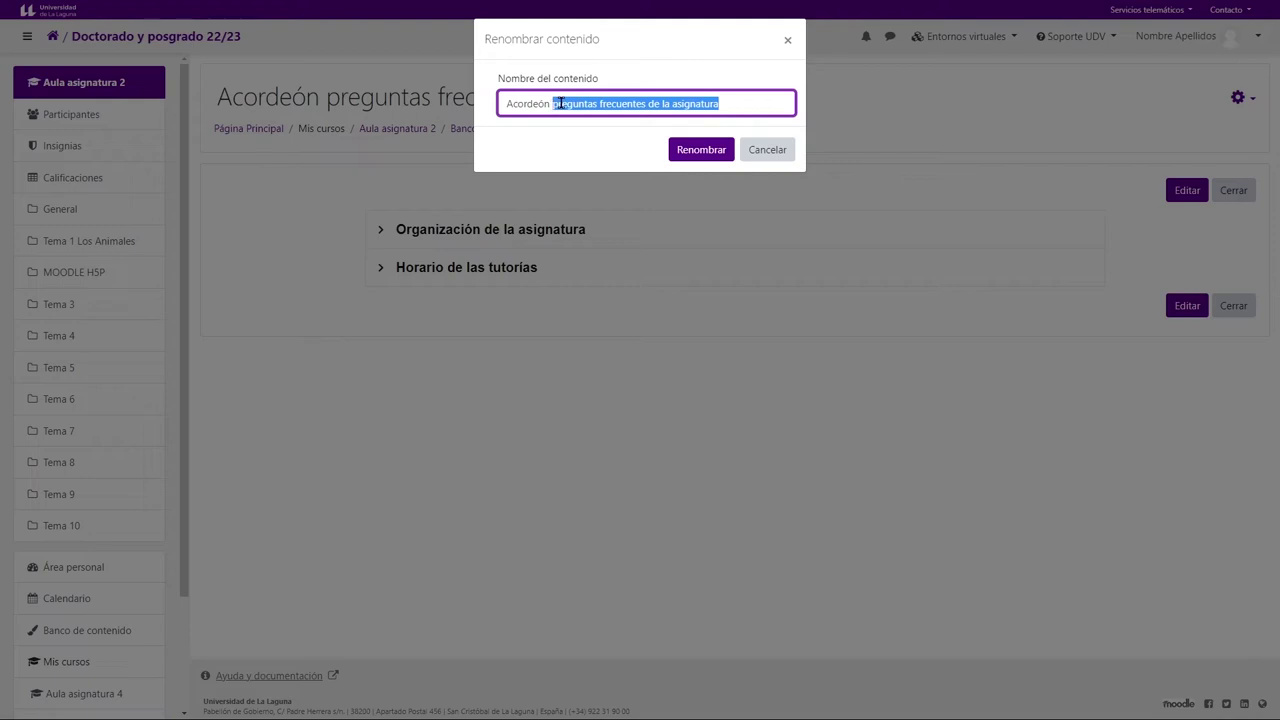
pyautogui.write('INFORMACION SOBRE')
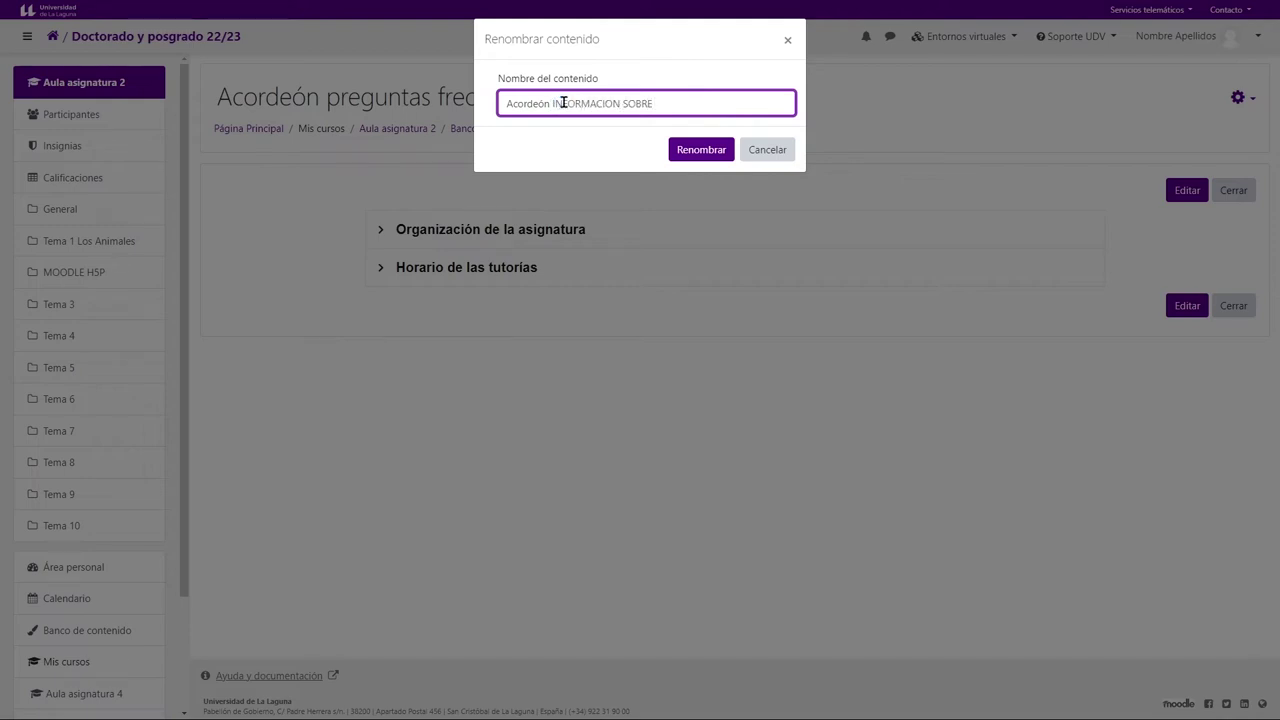
pyautogui.write(' LAS ASIGNATURAS')
pyautogui.click(717, 149)
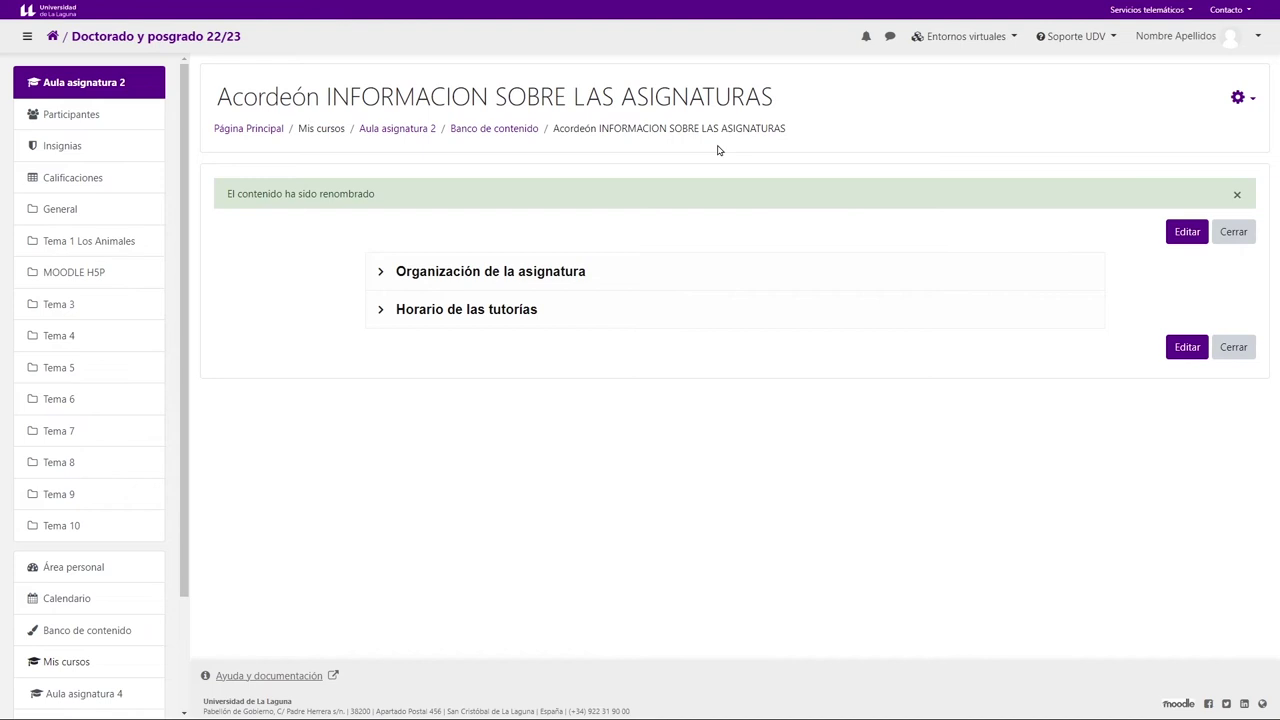
# Close the accordion content, return to the Aula asignatura 2 course page and activate editing.
pyautogui.click(1236, 236)
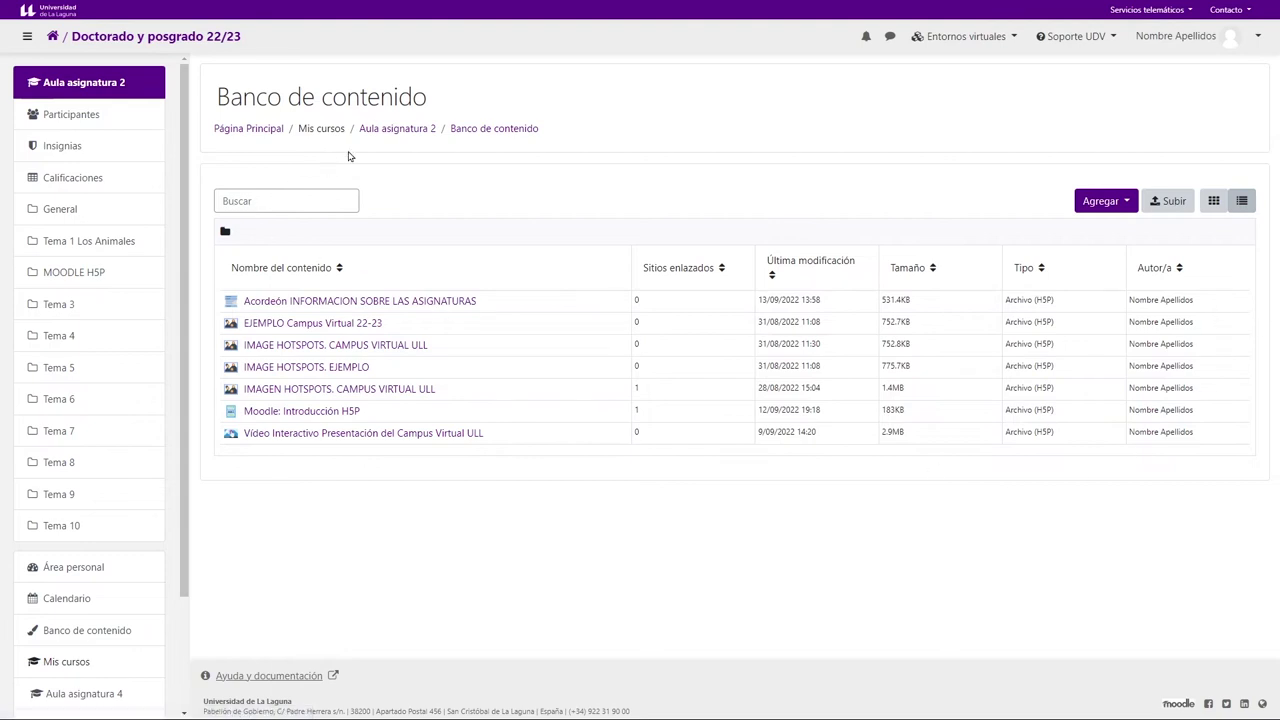
pyautogui.click(376, 133)
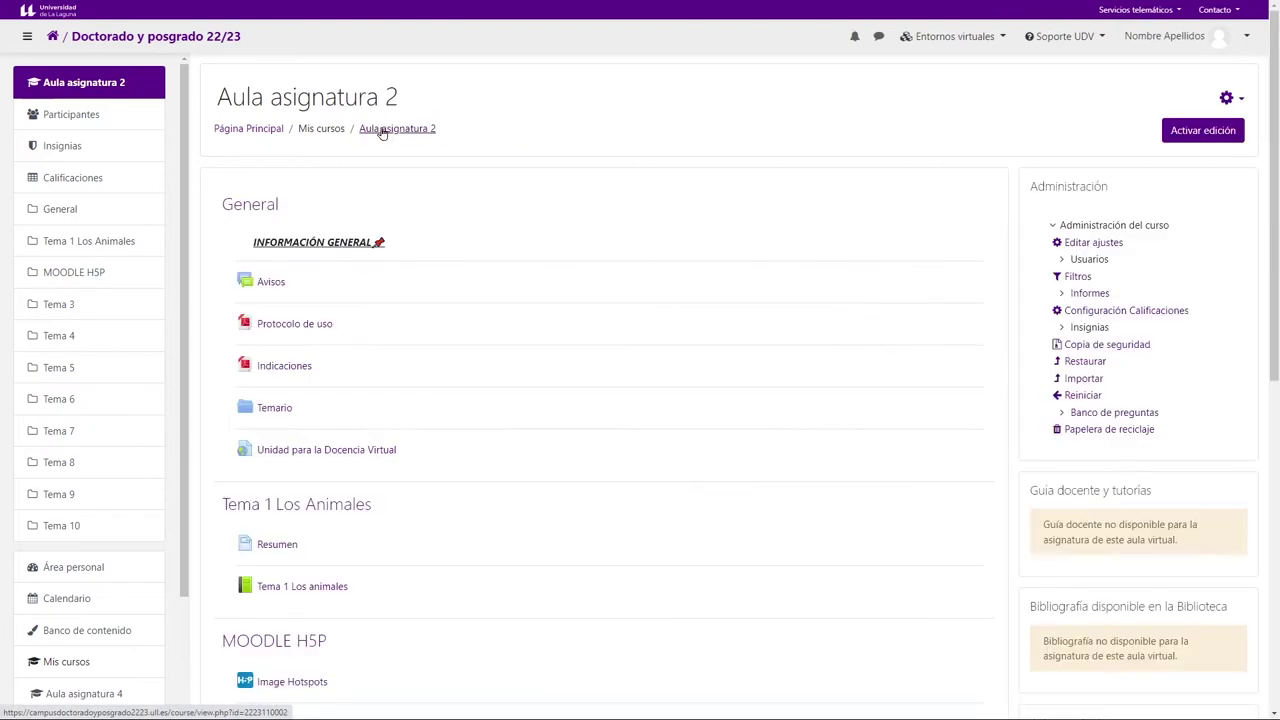
pyautogui.click(1186, 139)
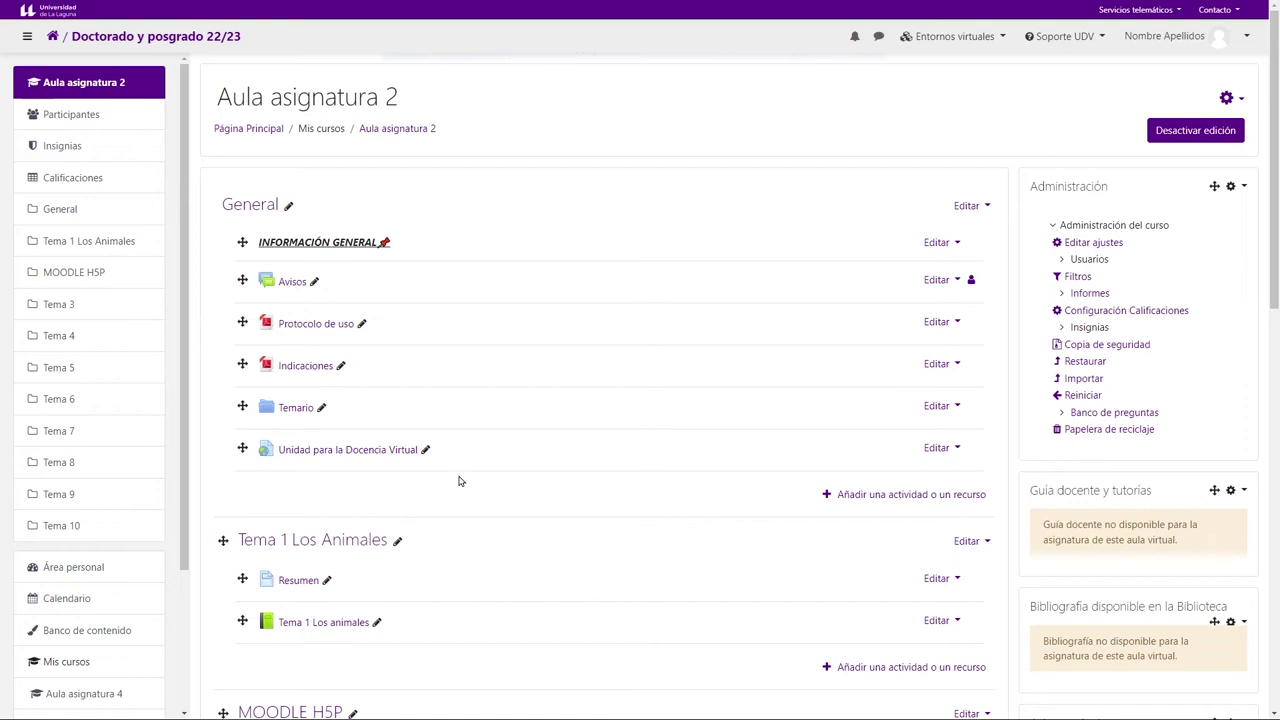
# Add an H5P activity to the General section and name it "INFORMACIÓN SOBRE LA ASIGNATURA".
pyautogui.click(897, 496)
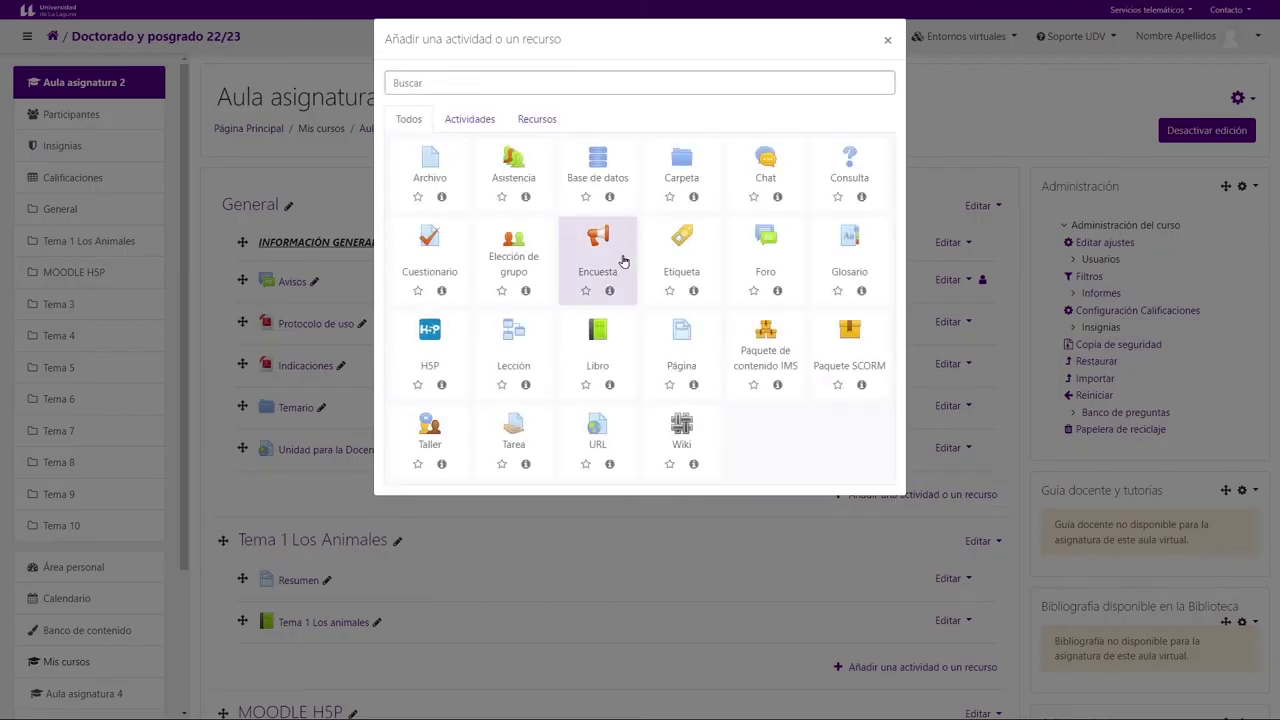
pyautogui.click(471, 121)
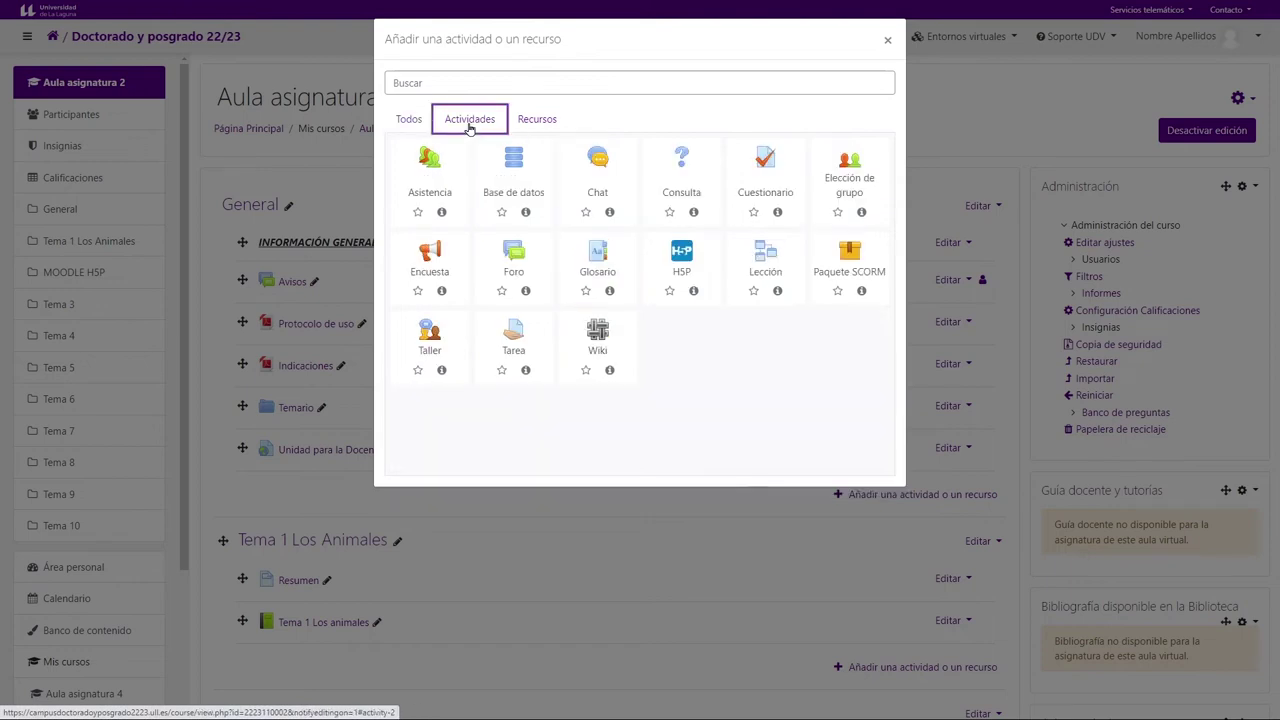
pyautogui.click(703, 273)
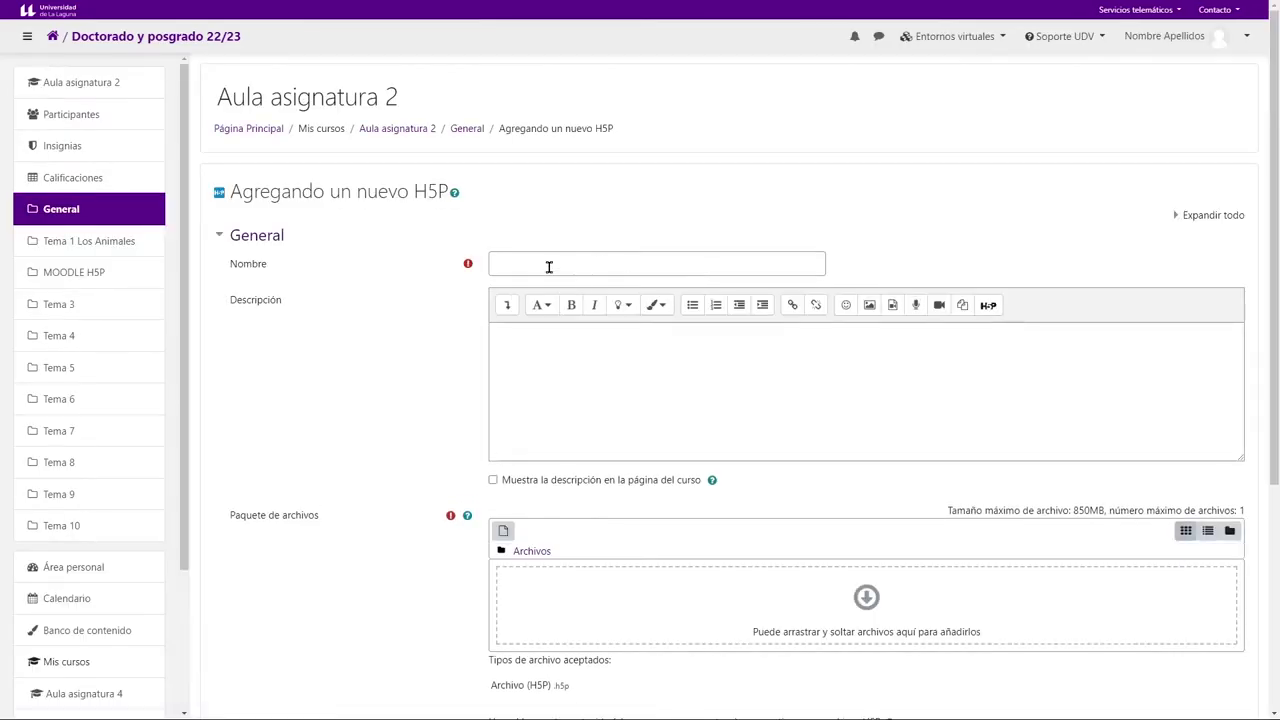
pyautogui.click(545, 263)
pyautogui.write('INFORMACIÓN SOBRE LA ASIGNATURA')
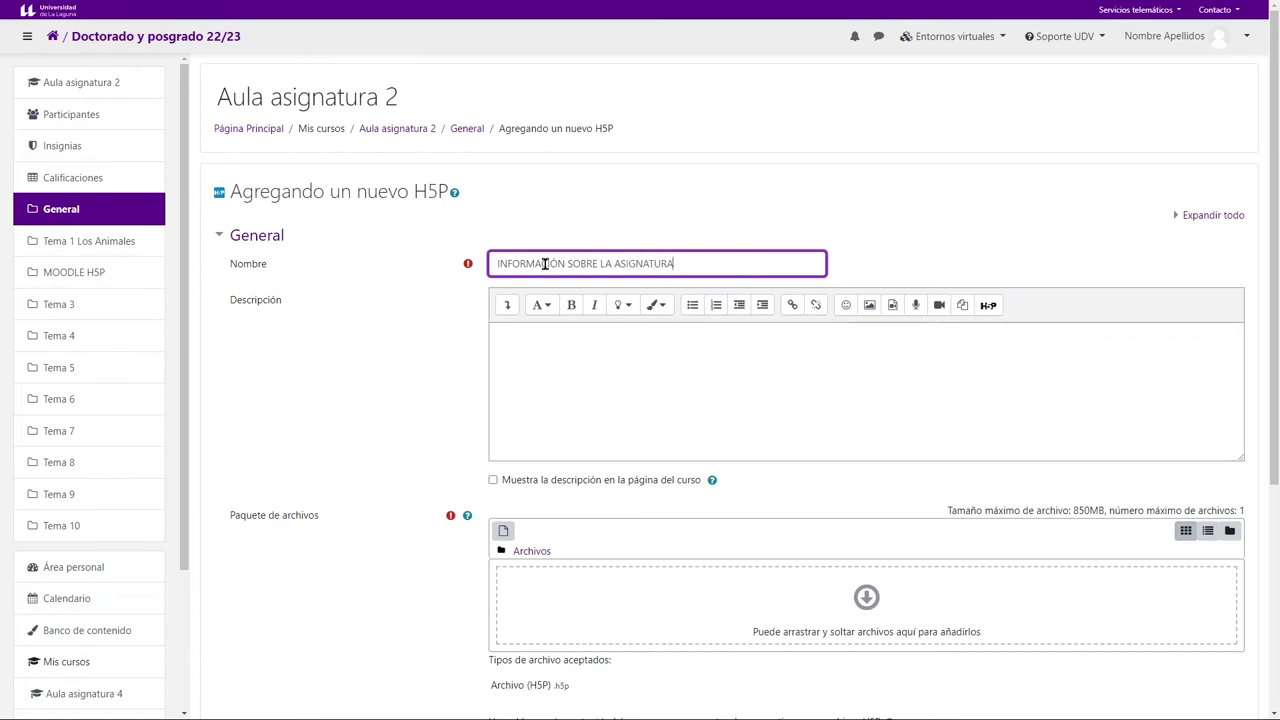
# Enter "LEE LA SIGUIENTE INFORMACIÓN" as the activity's description.
pyautogui.click(512, 343)
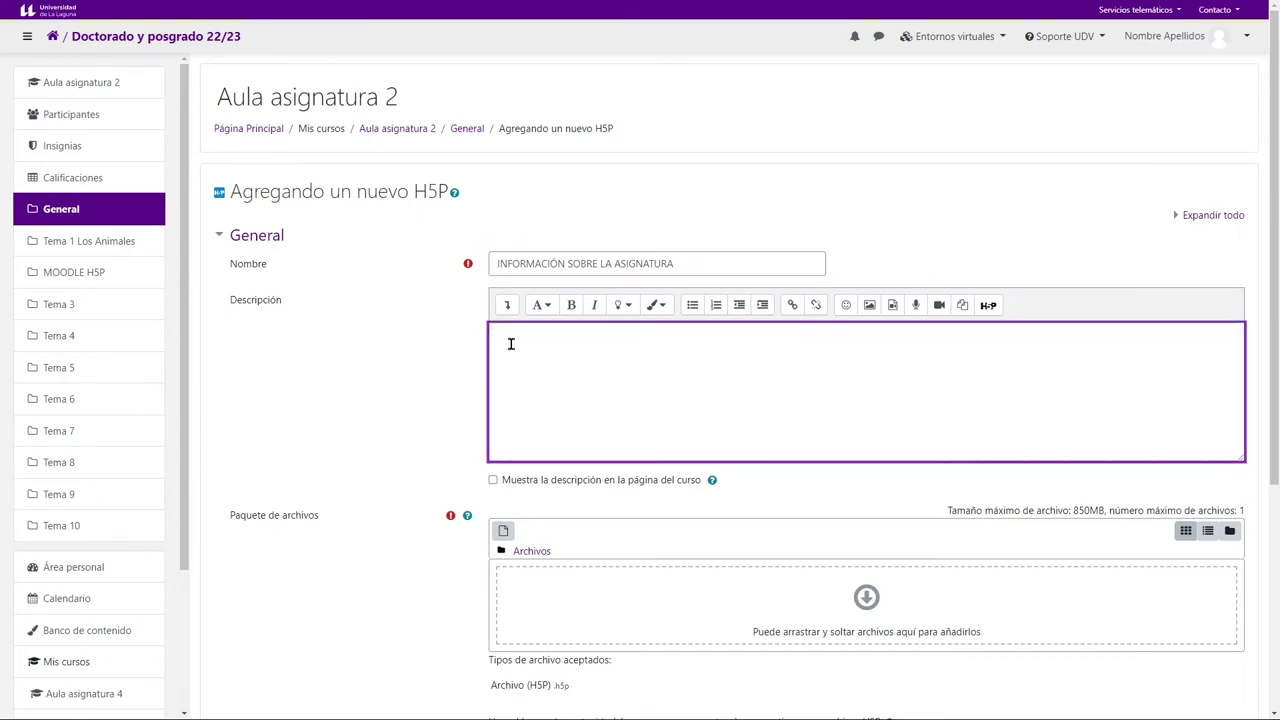
pyautogui.write('LEE')
pyautogui.press('BackSpace')
pyautogui.press('BackSpace')
pyautogui.write('ENTE INFORMACIÓN')
# Attach the accordion "Acordeón INFORMACION SOBRE LAS ASIGNATURAS" from the content bank as the package file, linking to it instead of copying it.
pyautogui.scroll(-2, 569, 360)
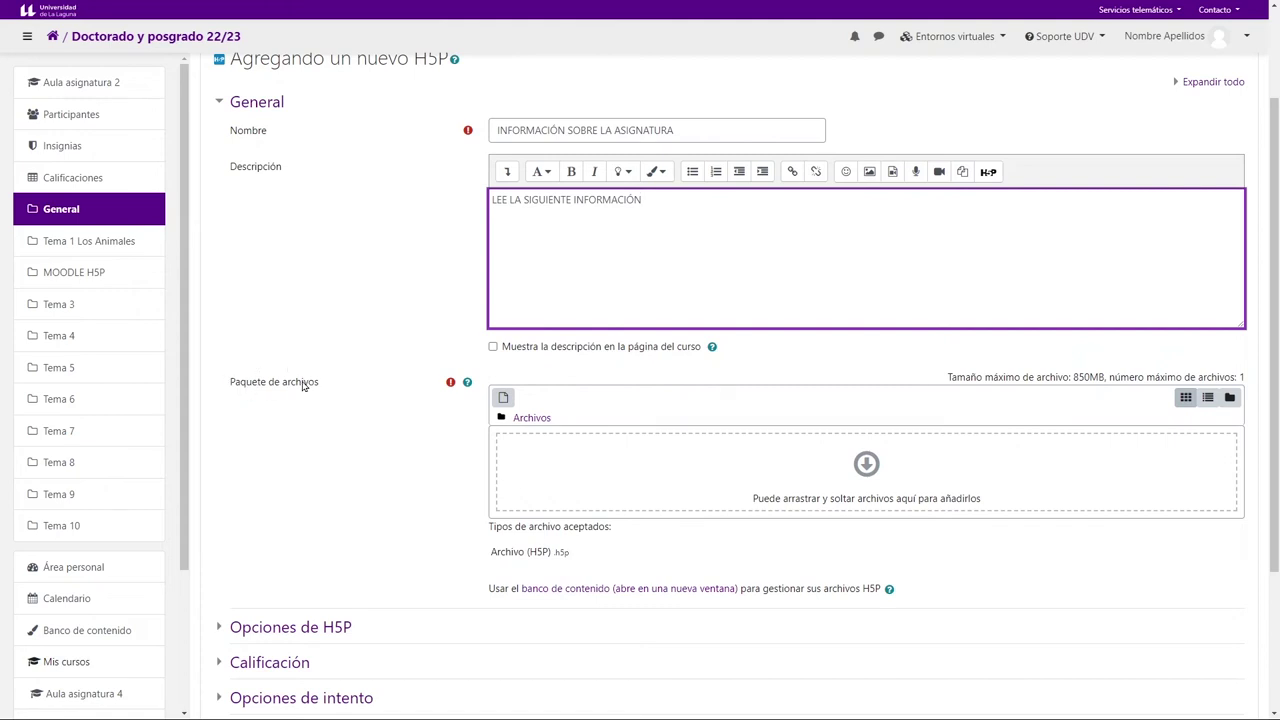
pyautogui.click(505, 399)
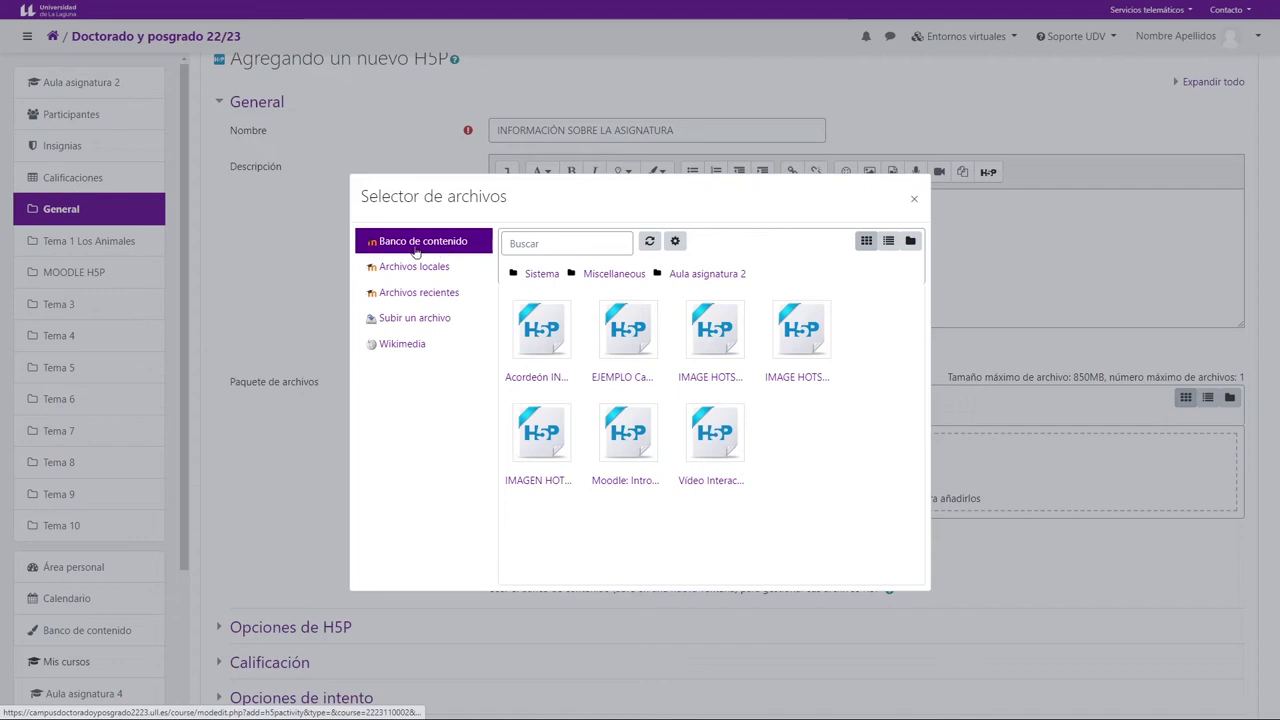
pyautogui.click(540, 350)
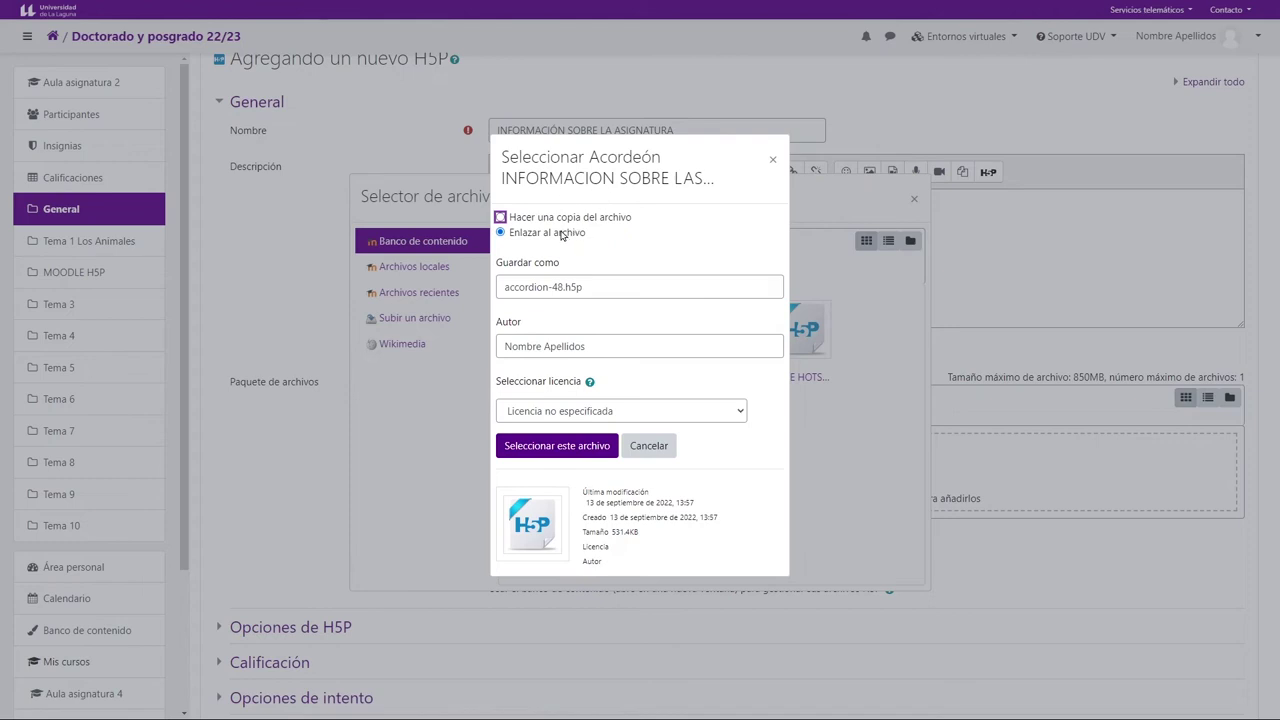
pyautogui.click(501, 234)
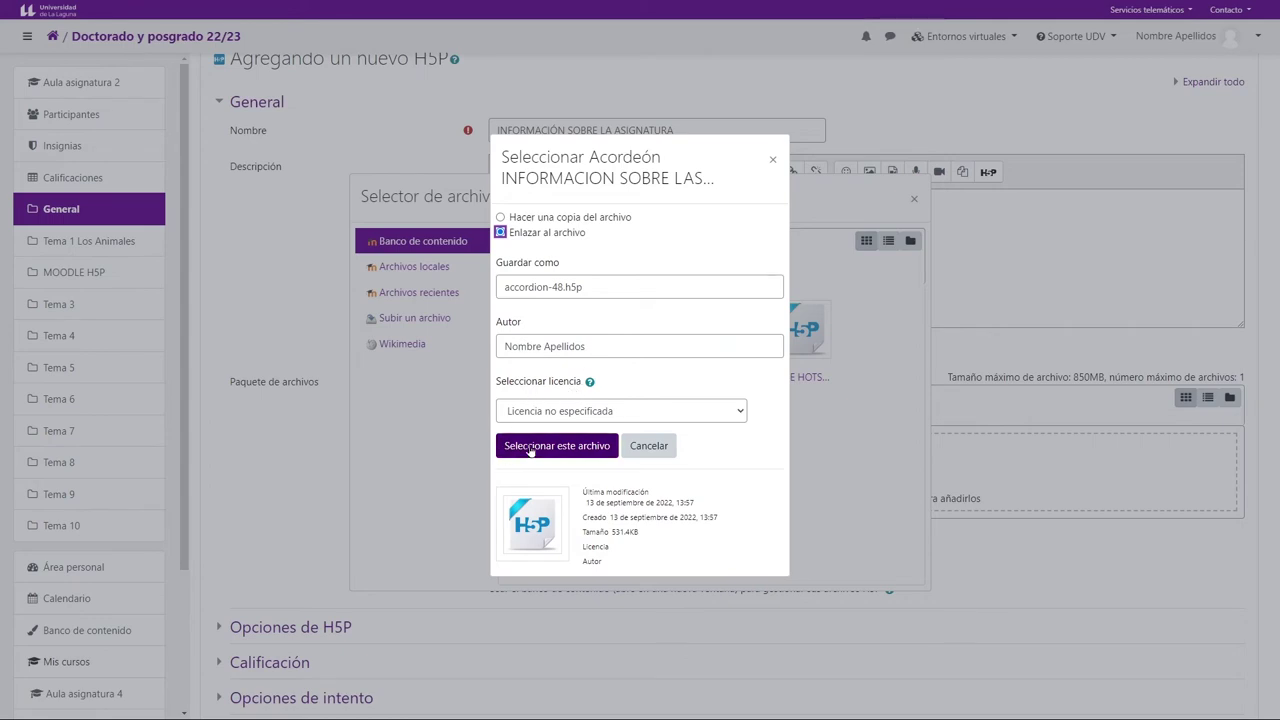
pyautogui.click(584, 452)
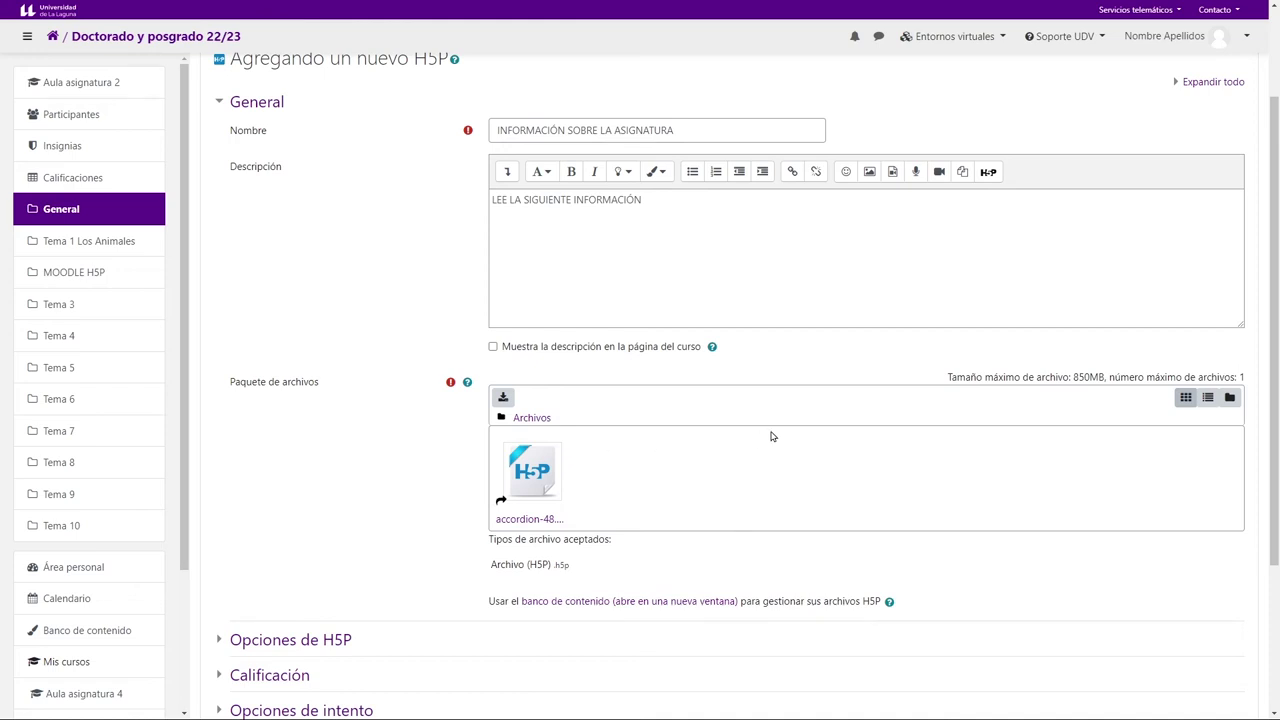
# Set the activity's grade type to Ninguna, save the changes and return to the course.
pyautogui.scroll(-1, 771, 436)
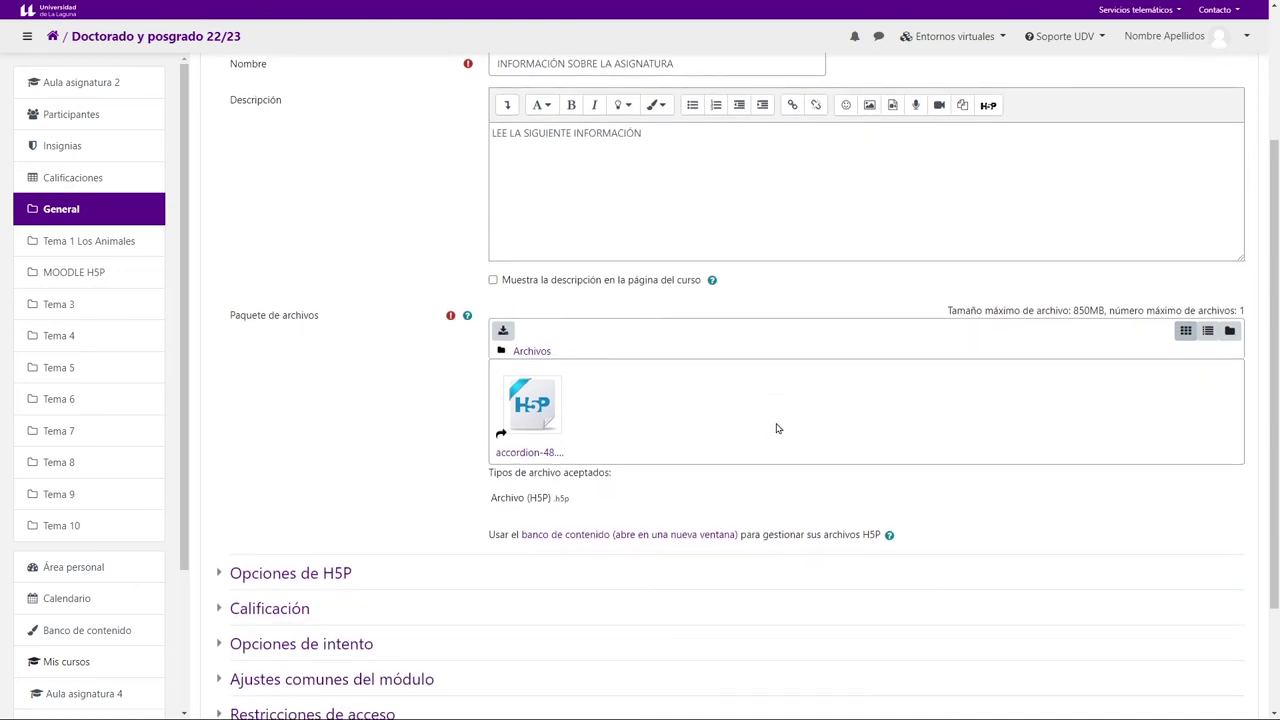
pyautogui.scroll(-2, 773, 430)
pyautogui.click(281, 445)
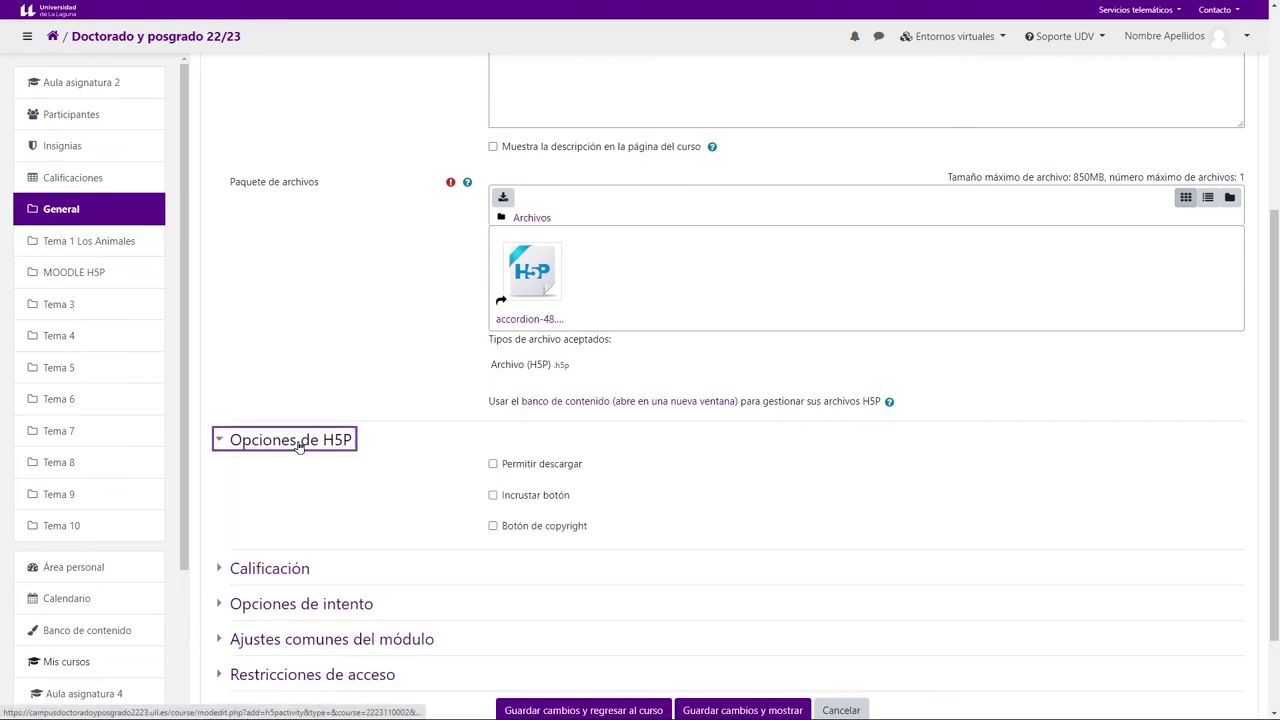
pyautogui.scroll(-1, 350, 465)
pyautogui.click(285, 512)
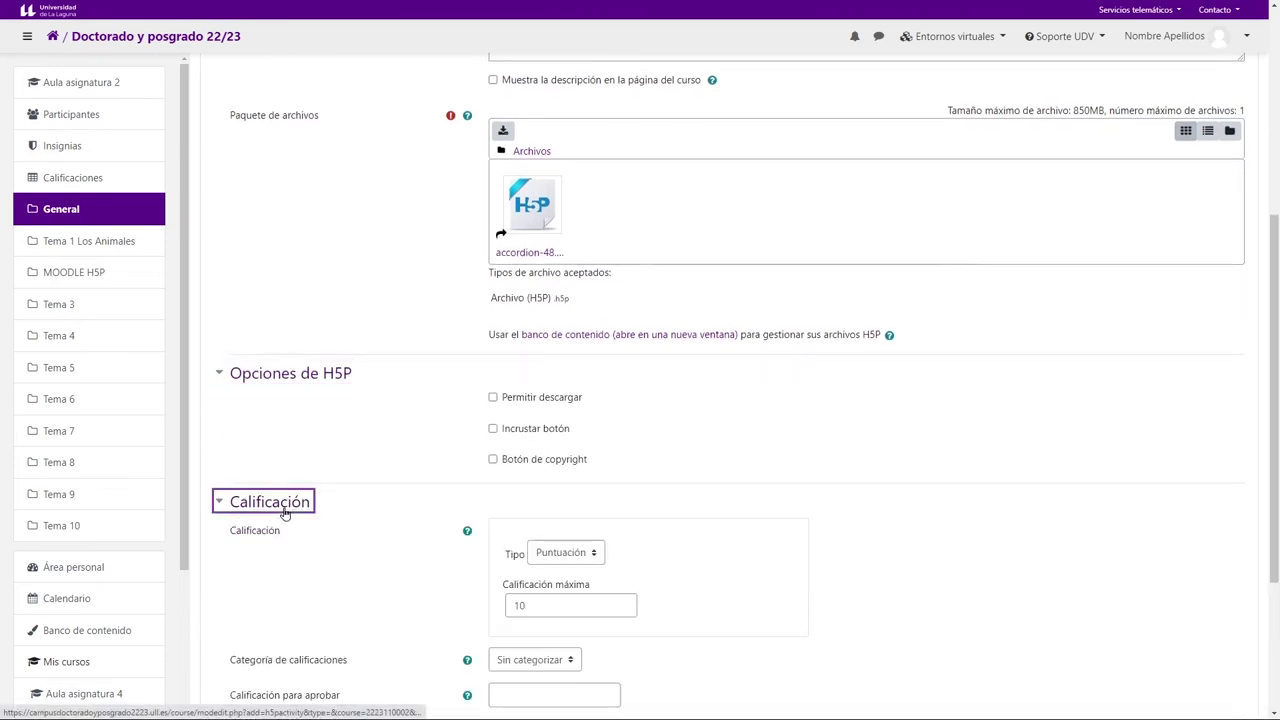
pyautogui.click(590, 559)
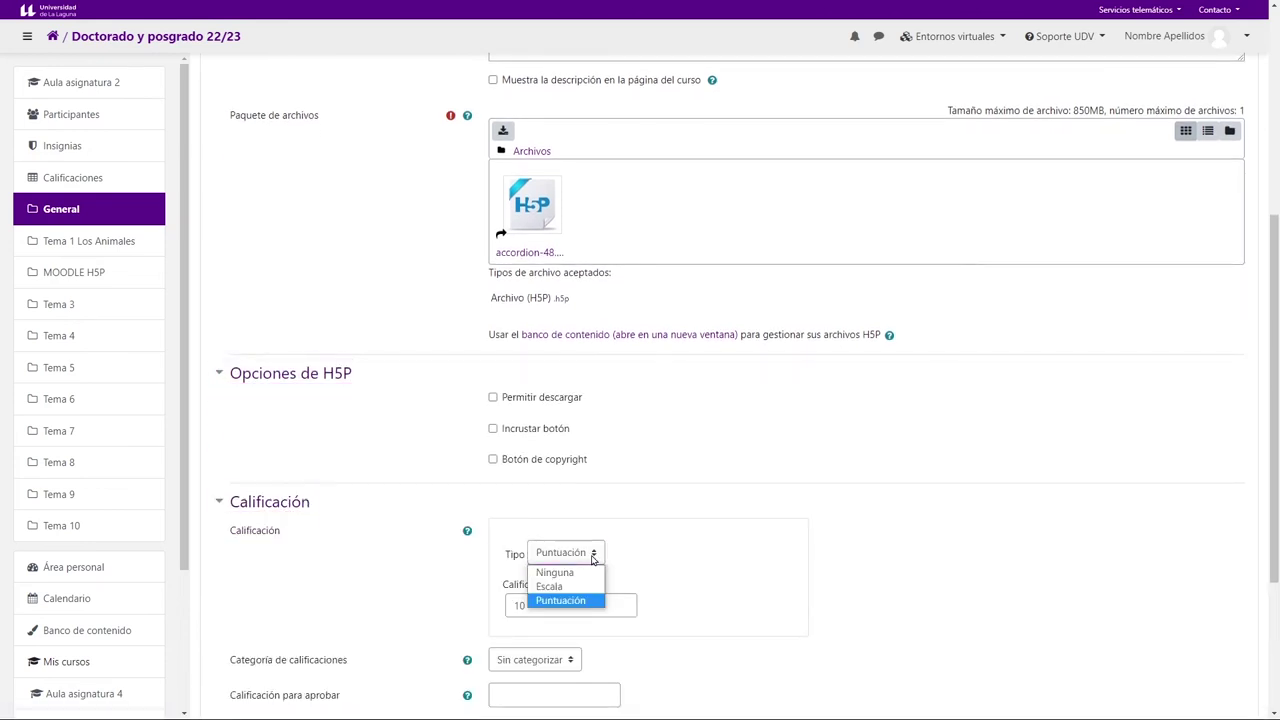
pyautogui.click(584, 572)
pyautogui.scroll(-1, 705, 536)
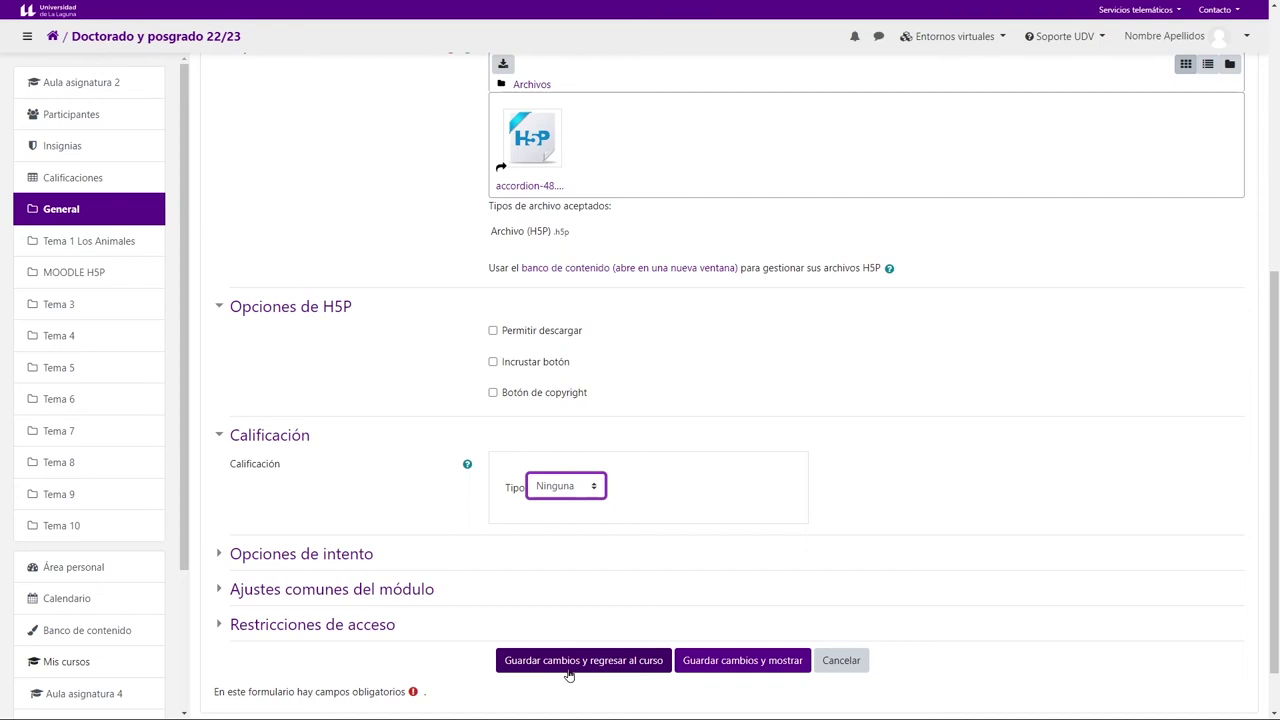
pyautogui.click(624, 665)
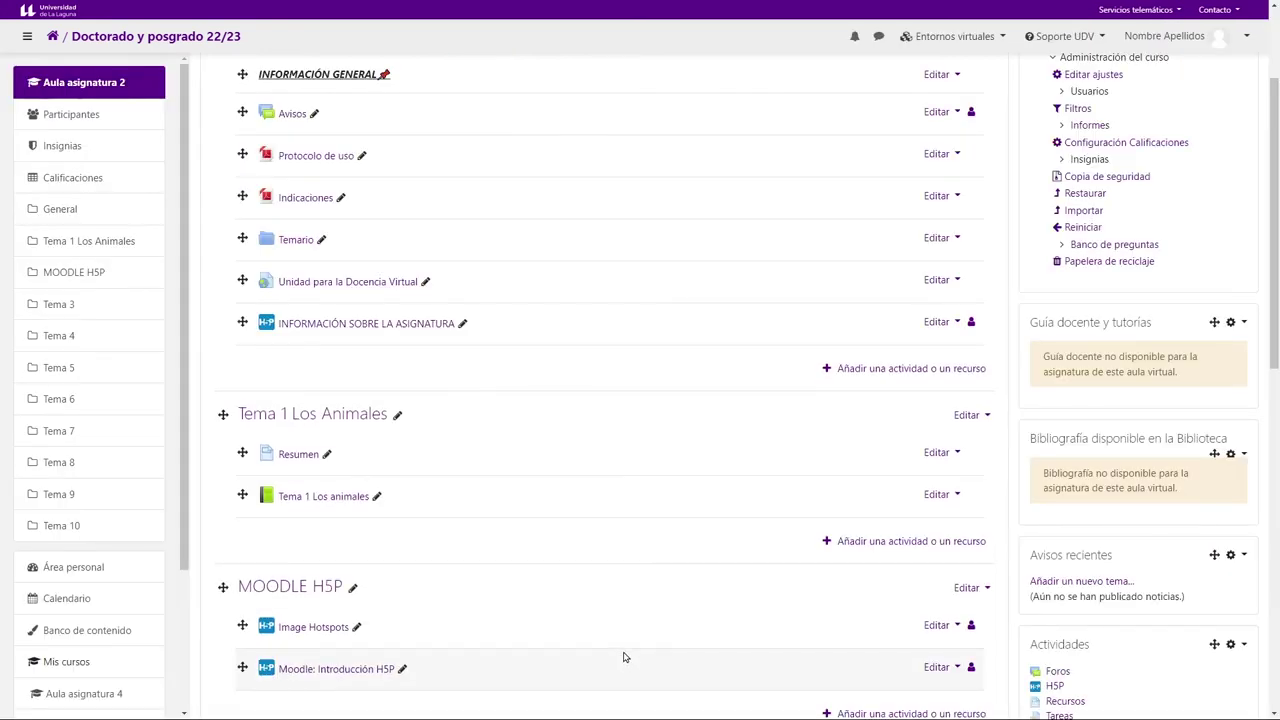
# Open the new INFORMACIÓN SOBRE LA ASIGNATURA activity and expand both accordion panels to check their contents.
pyautogui.click(353, 326)
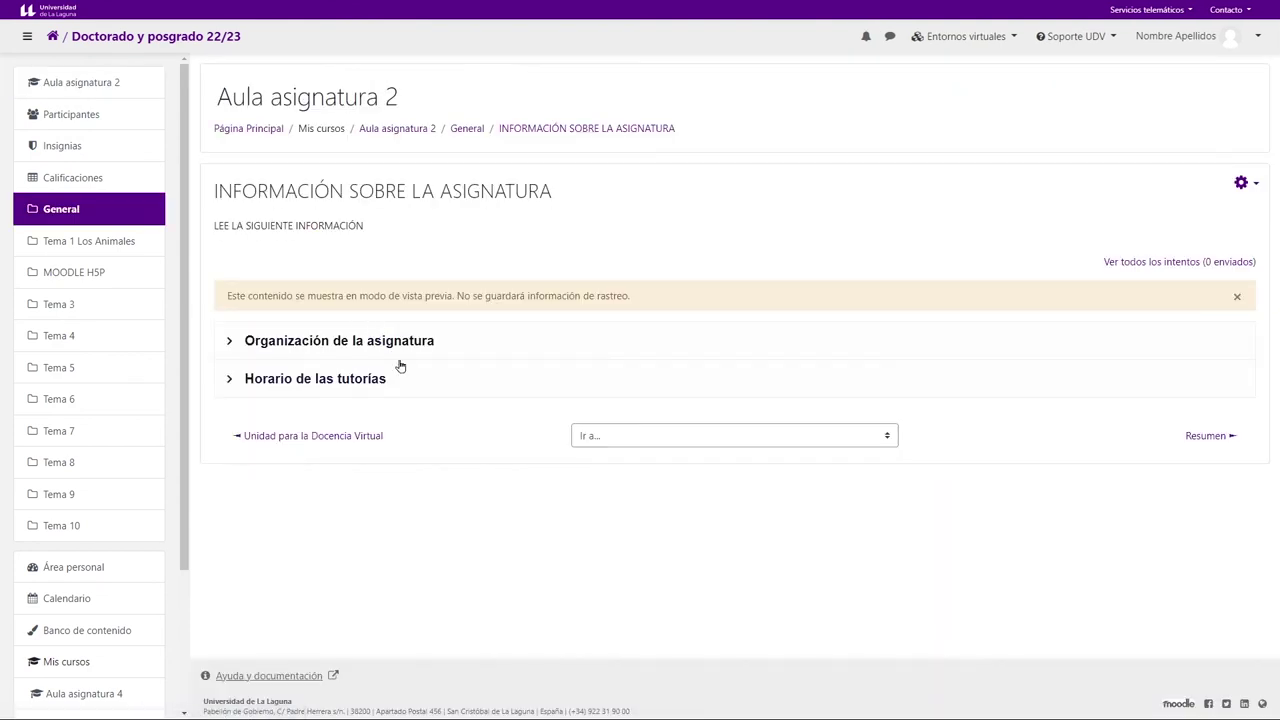
pyautogui.click(371, 342)
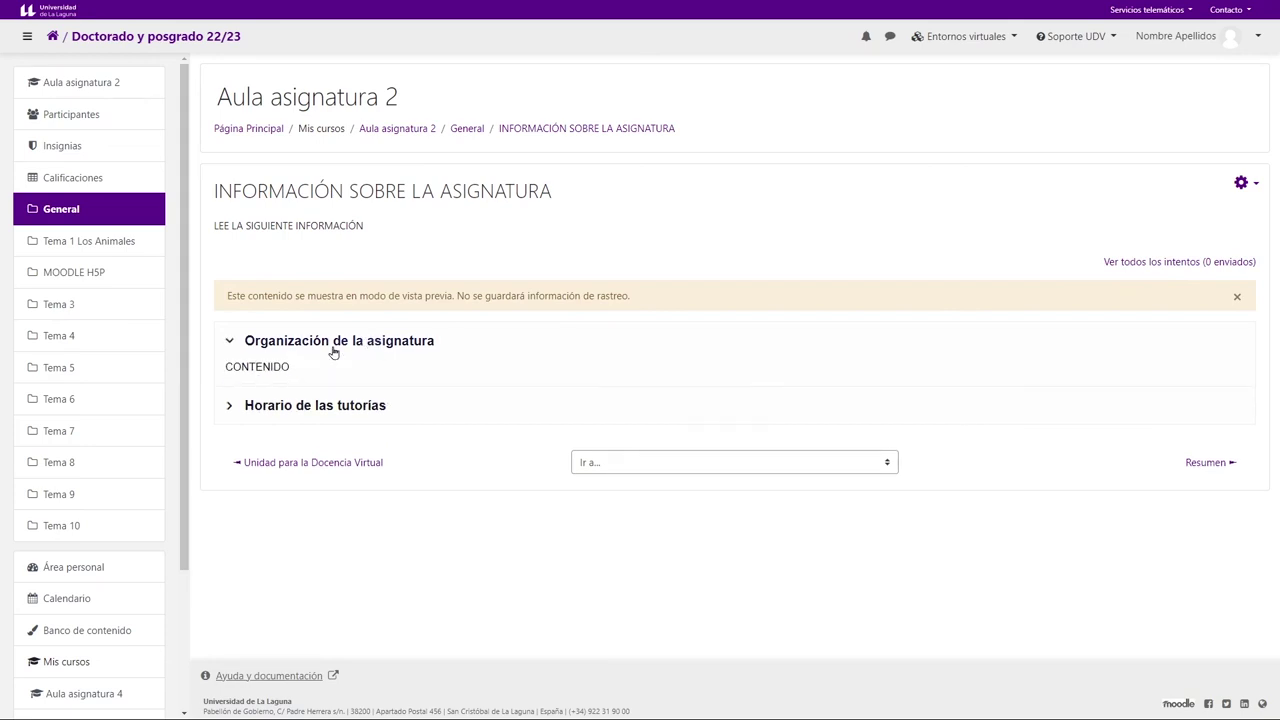
pyautogui.click(339, 406)
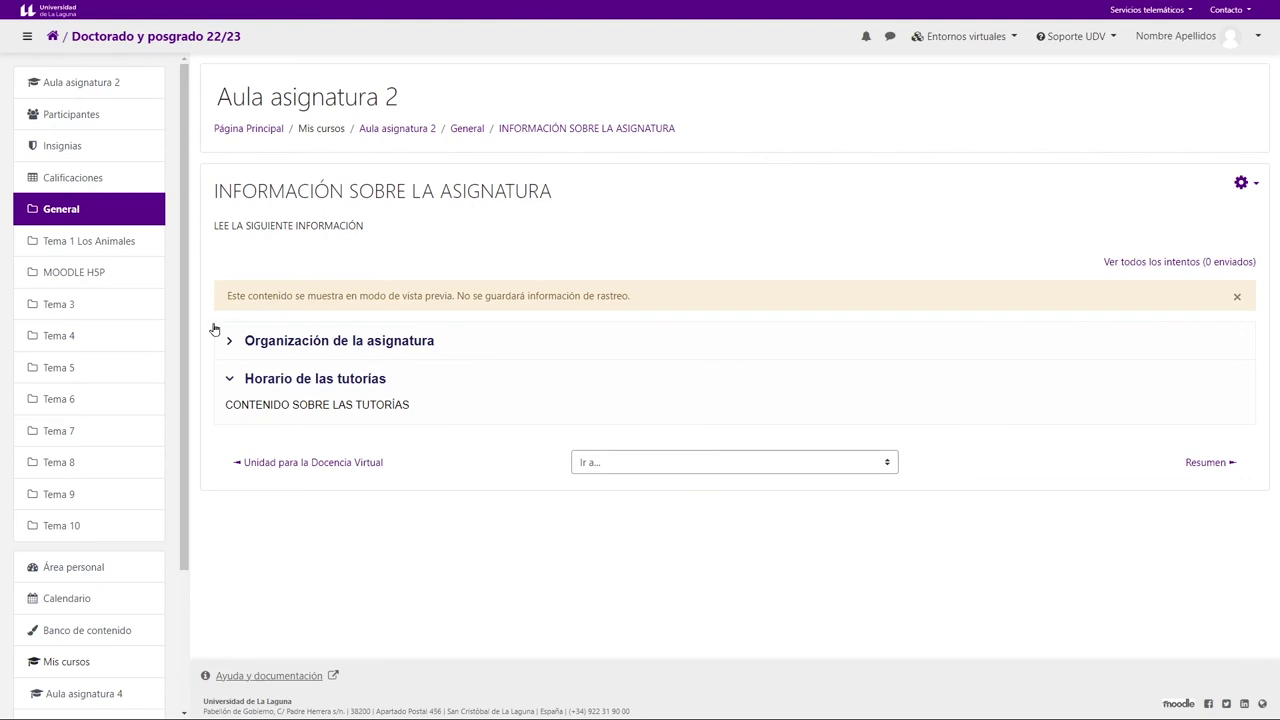
# Go to the content bank and open the accordion "Acordeón INFORMACION SOBRE LAS ASIGNATURAS".
pyautogui.scroll(-1, 107, 356)
pyautogui.scroll(-1, 107, 356)
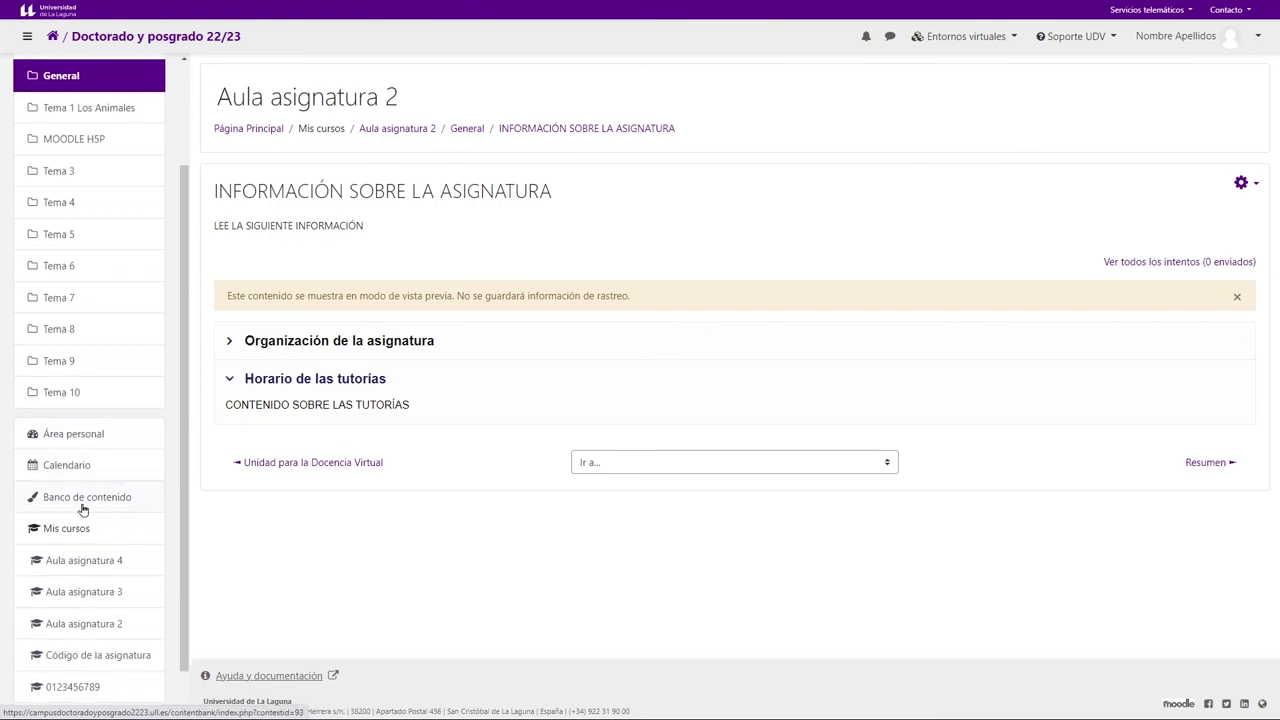
pyautogui.click(84, 506)
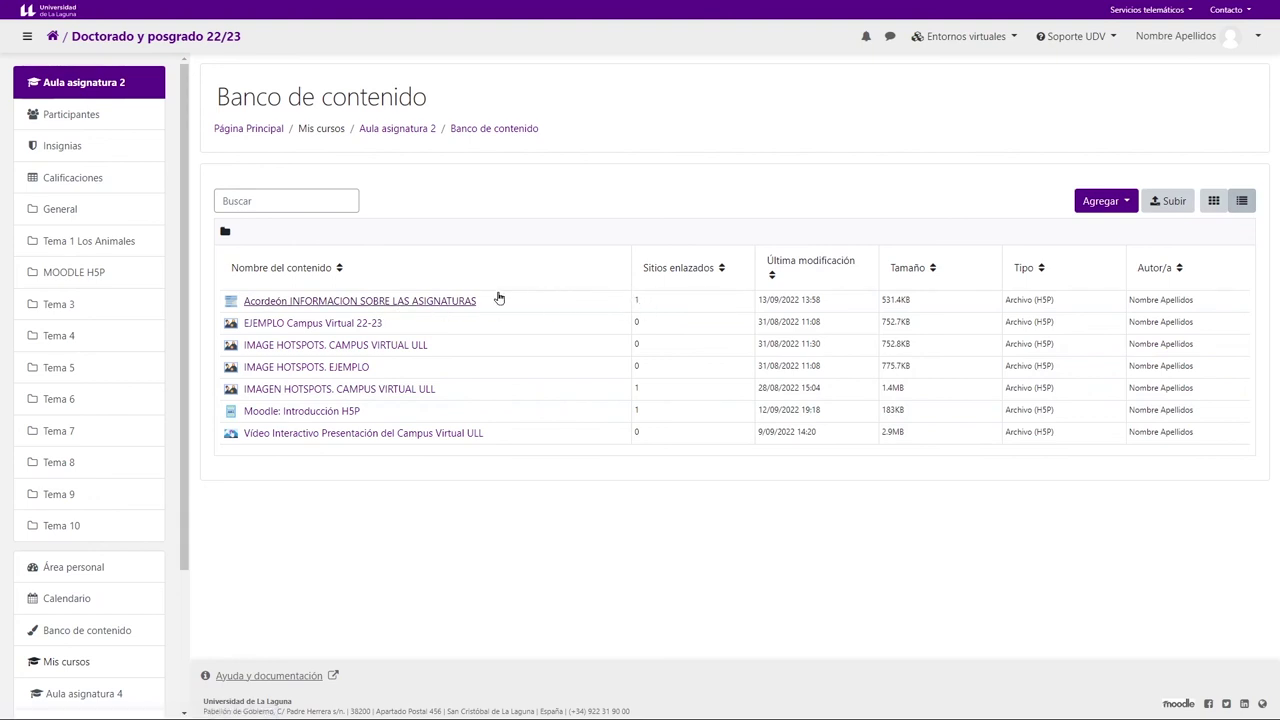
pyautogui.click(434, 304)
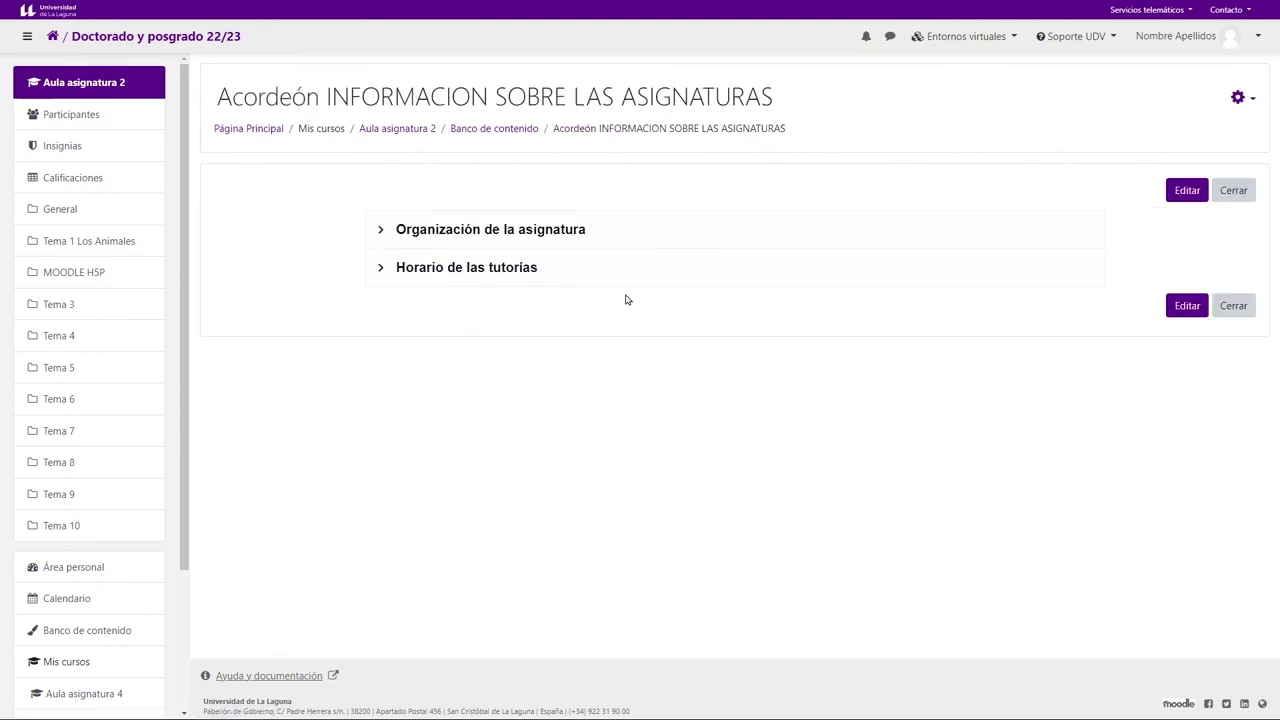
pyautogui.click(1244, 98)
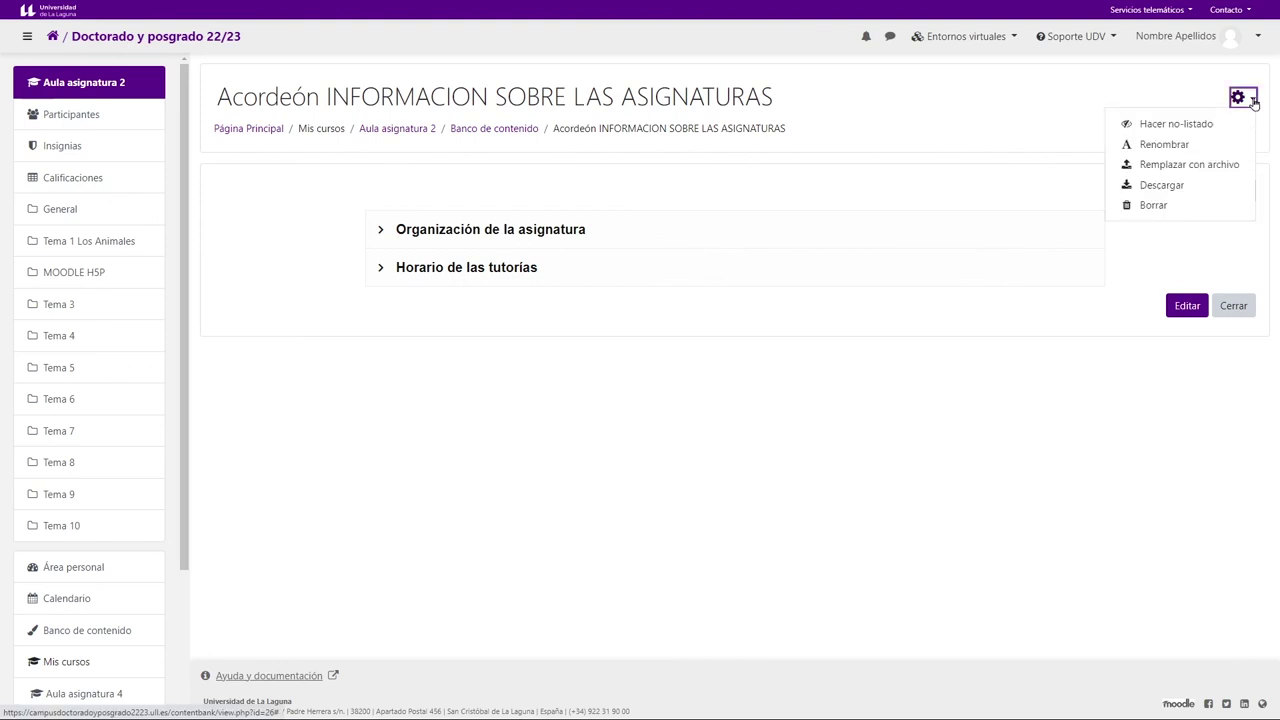
pyautogui.click(1175, 206)
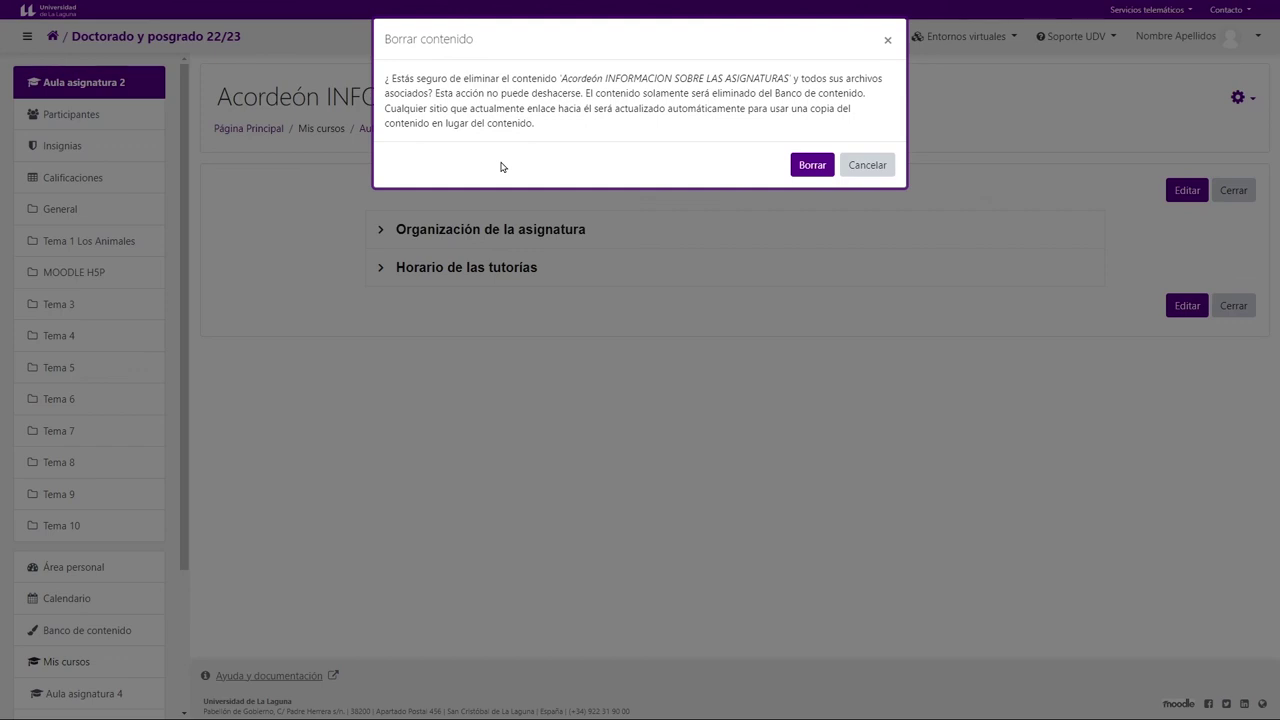
pyautogui.click(861, 166)
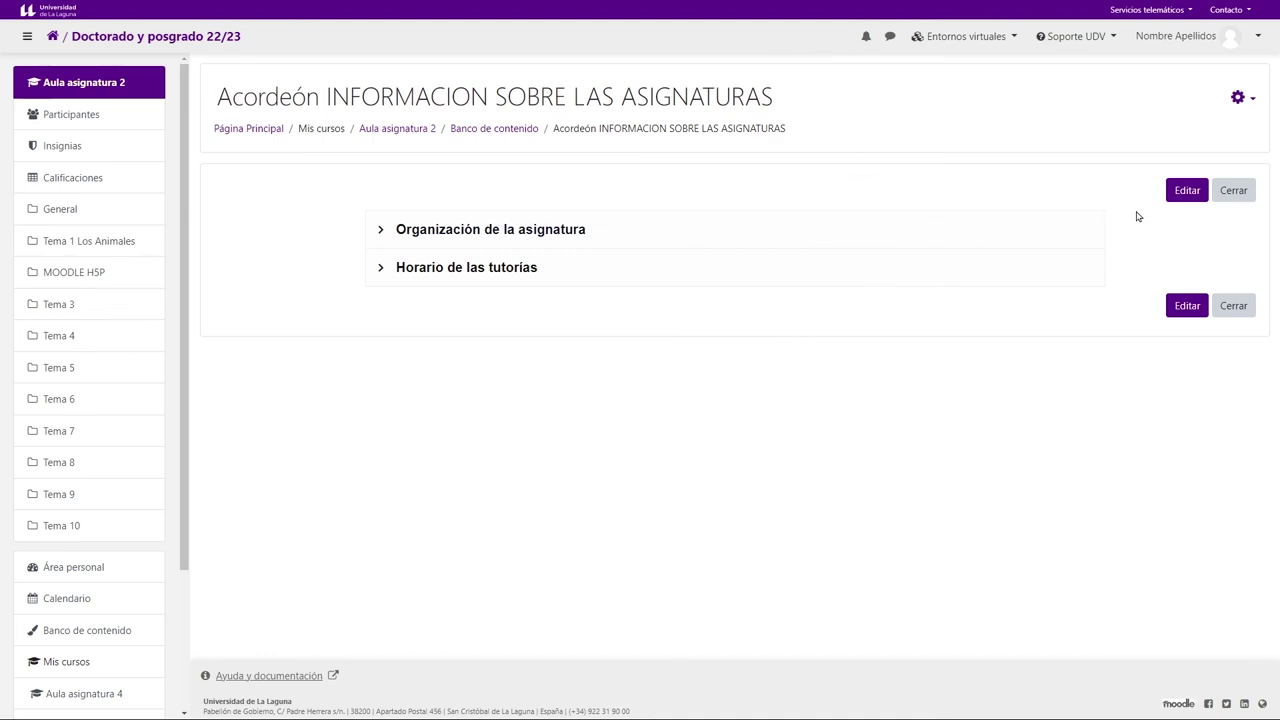
# Return to the Aula asignatura 2 course page and view the Soporte UDV contact information.
pyautogui.click(394, 132)
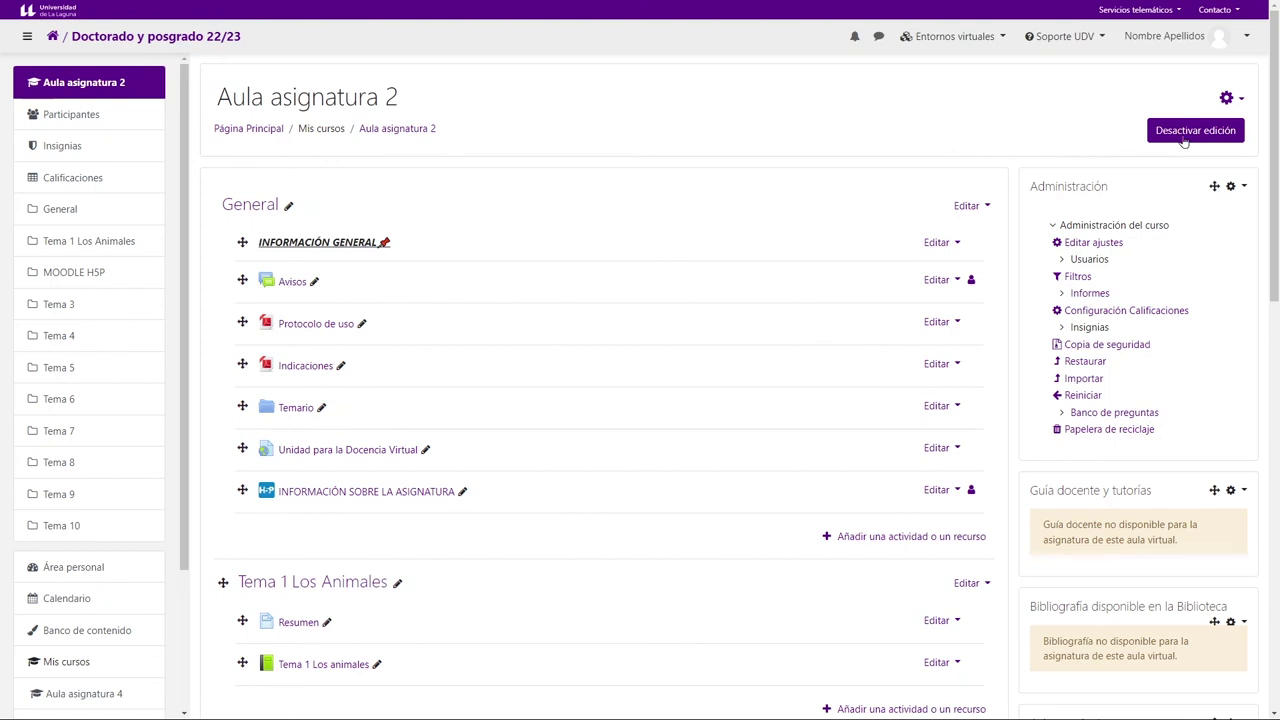
pyautogui.click(1247, 45)
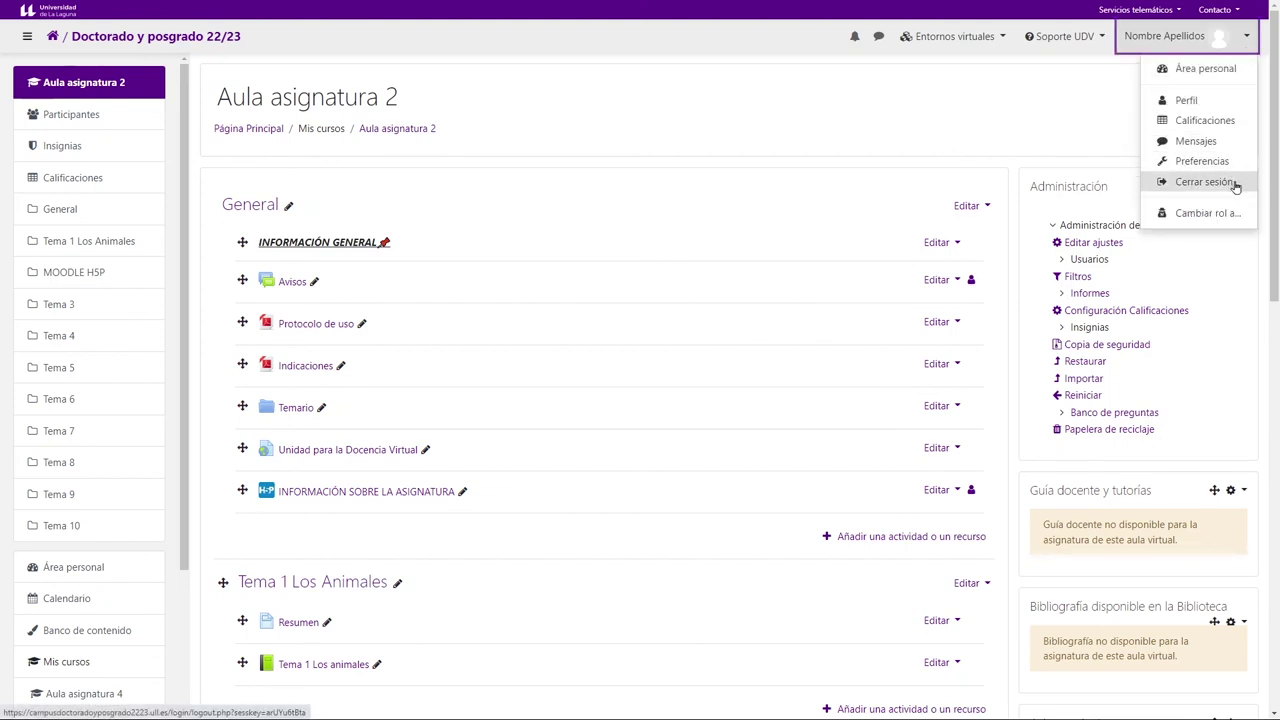
pyautogui.click(1068, 46)
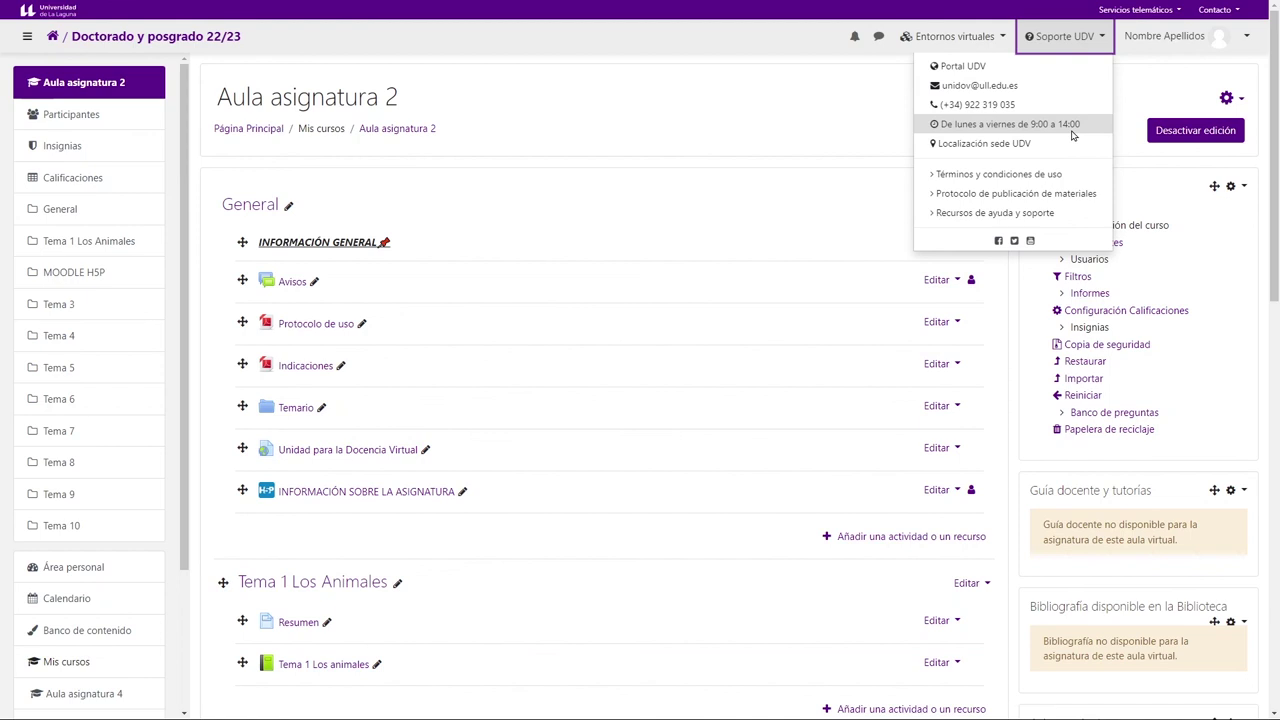
pyautogui.click(1068, 37)
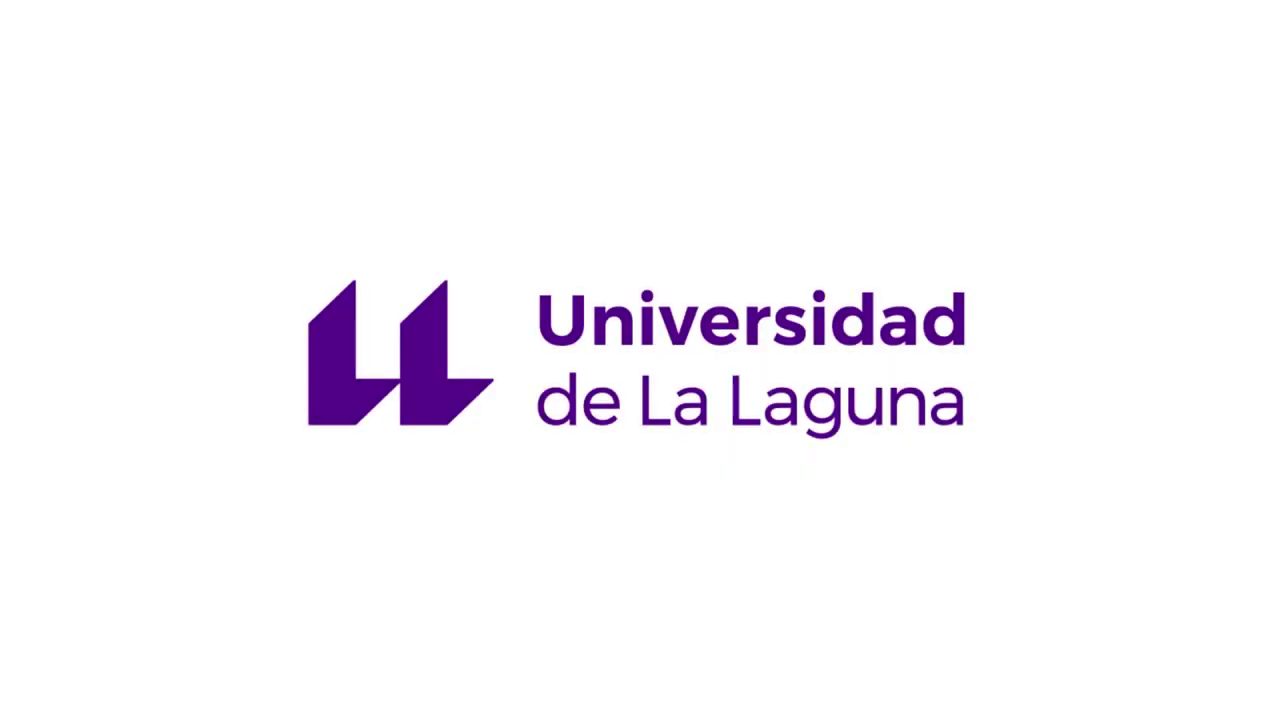